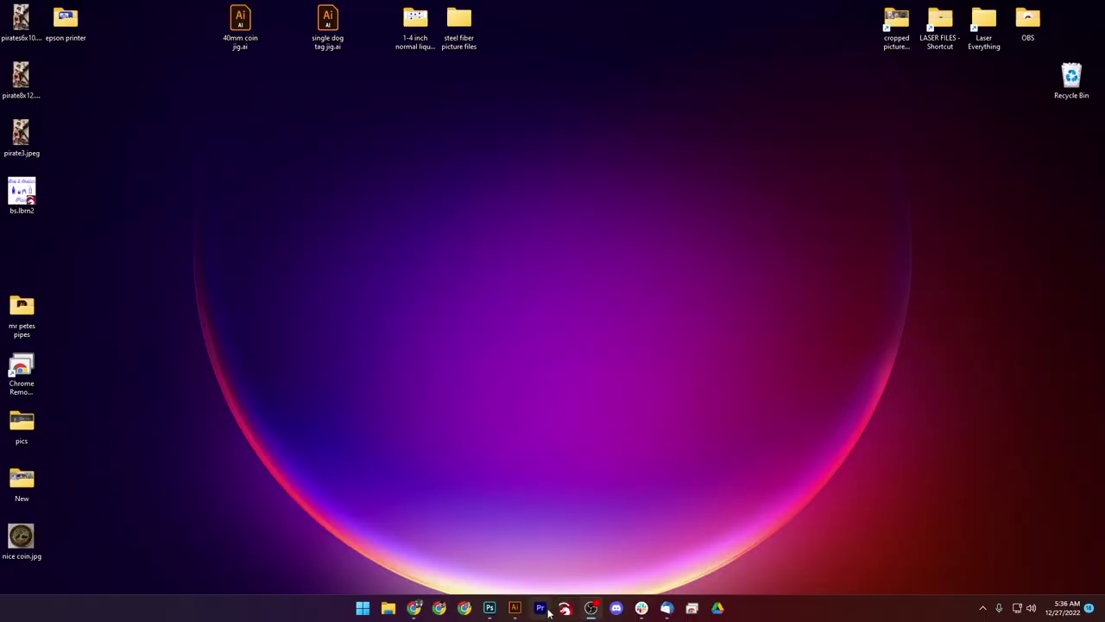
Bring Photoshop forward, restore its window, and drag in pirate8x12.jpeg from the desktop
mouse_move(494, 608)
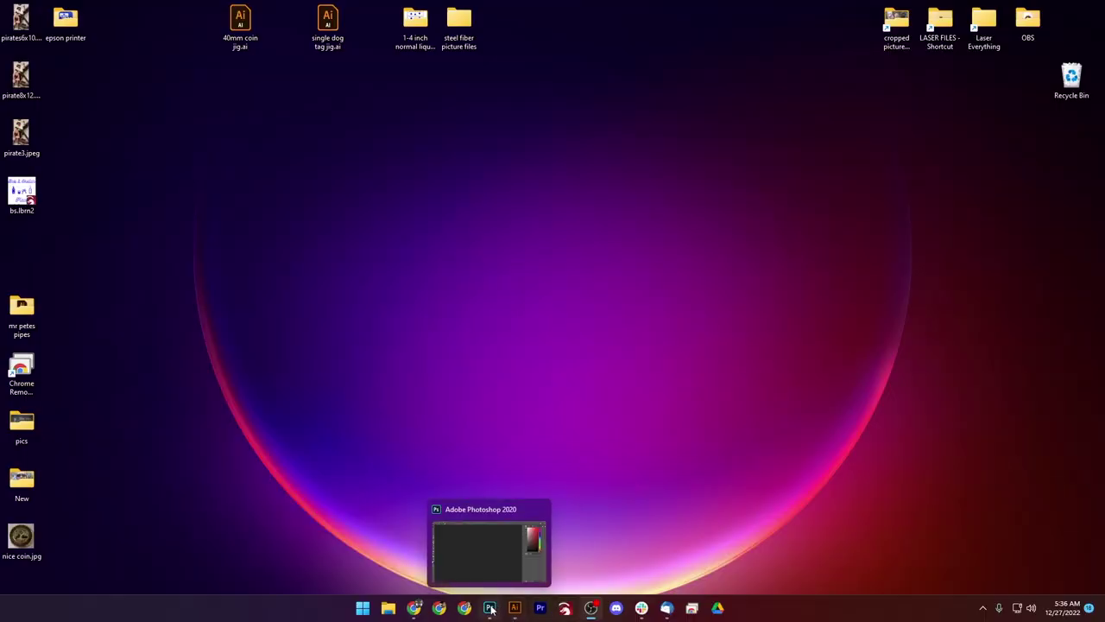
click(490, 609)
double_click(609, 8)
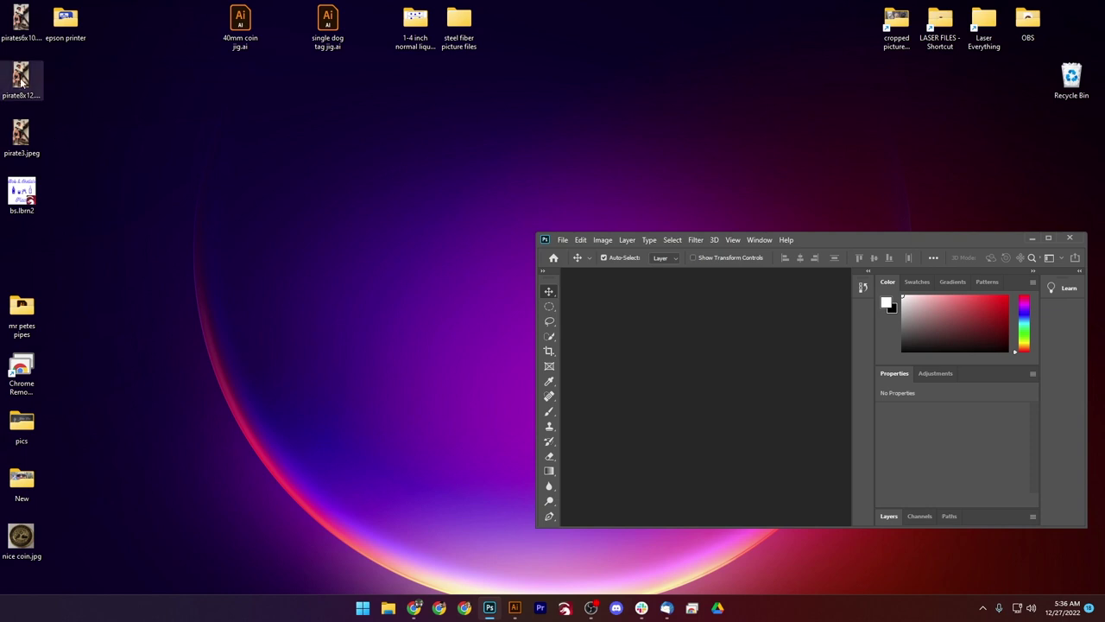
drag(22, 79, 604, 389)
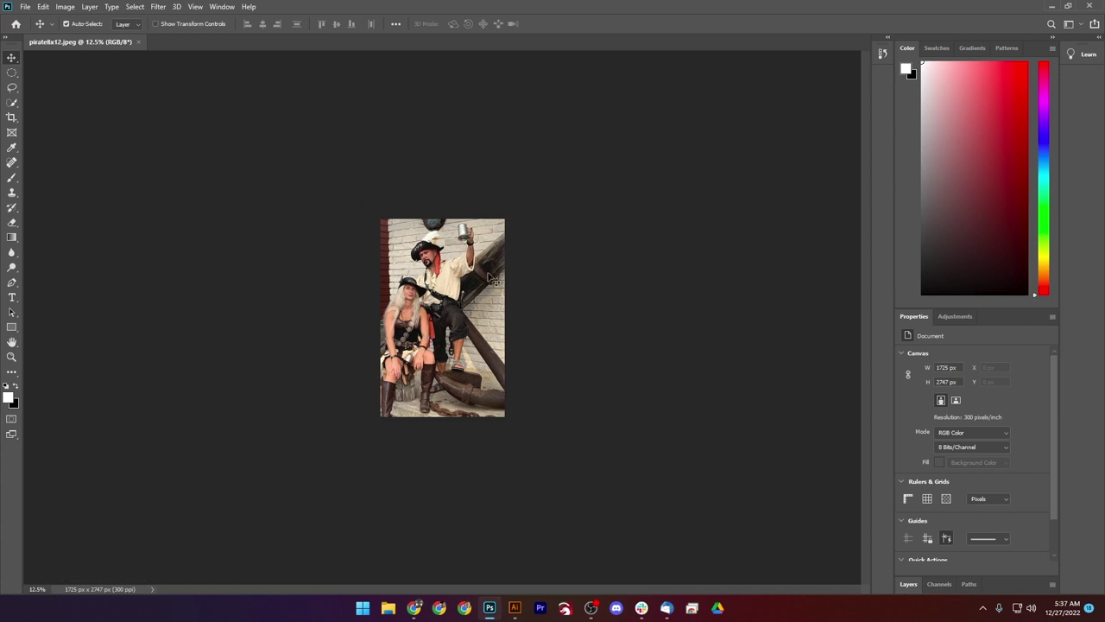
Crop the pirate photo to 8 × 12 in, shifting it so both figures stay in frame
click(12, 117)
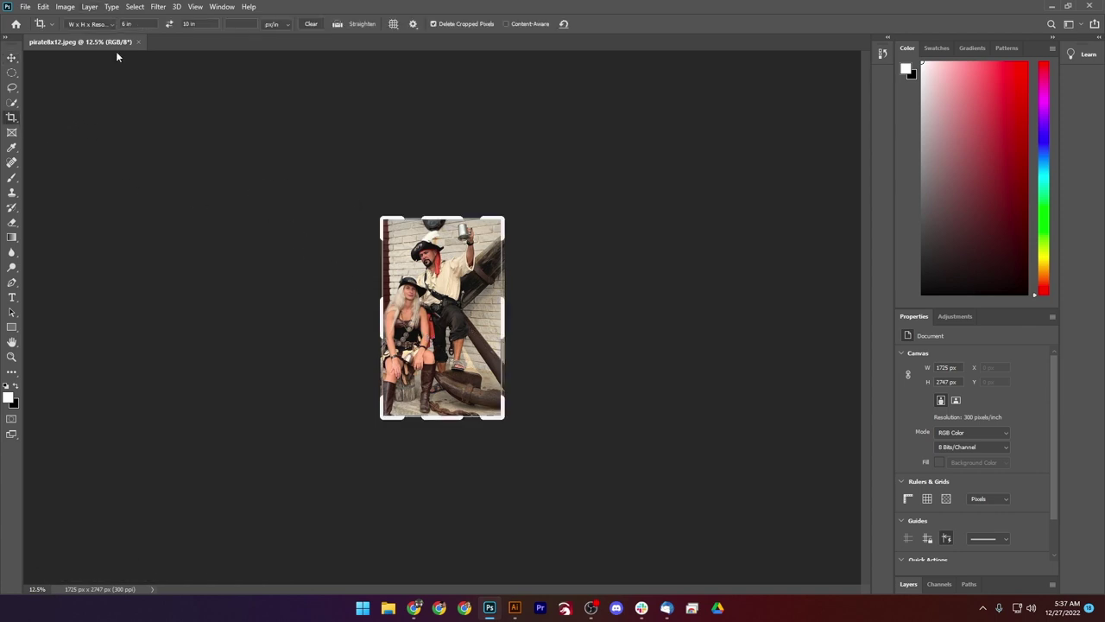
click(138, 23)
text(8)
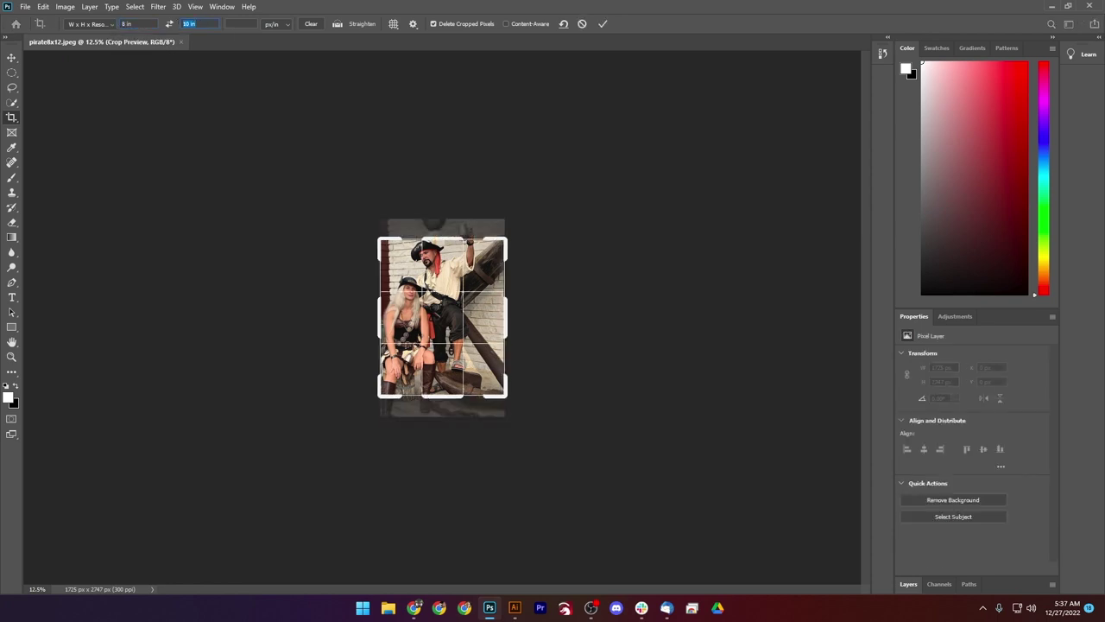
text(12)
key(ctrl+0)
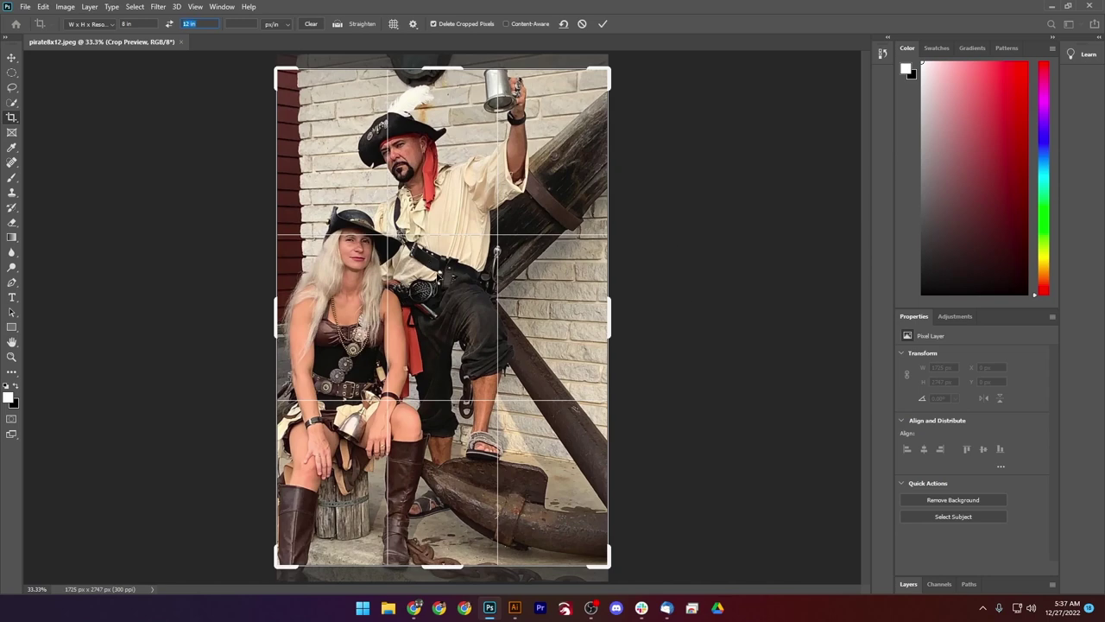
drag(445, 269, 445, 285)
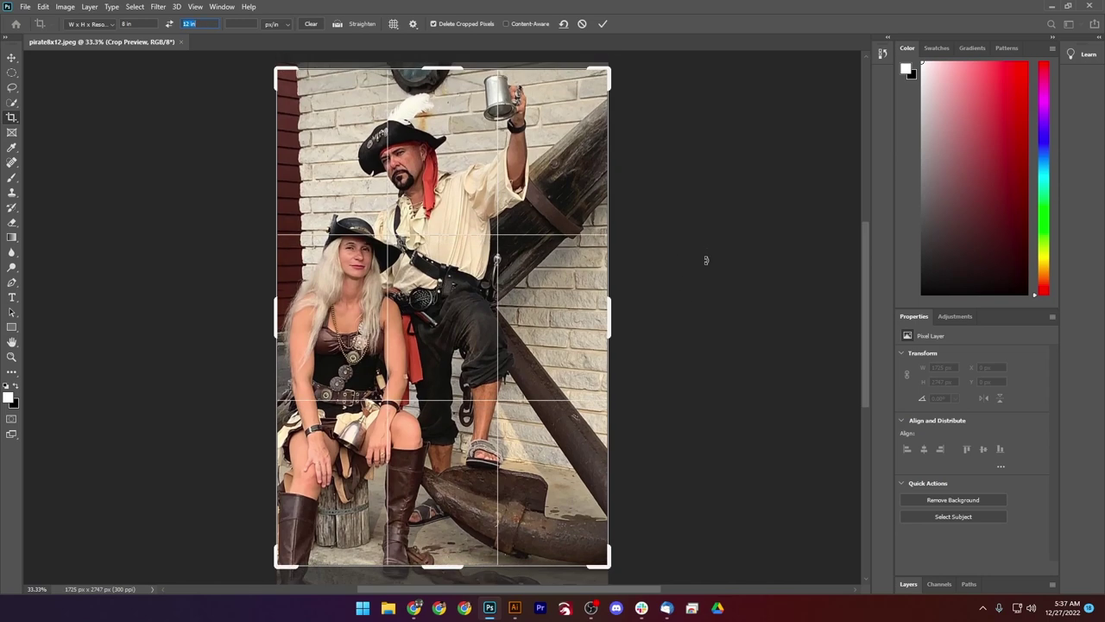
click(602, 26)
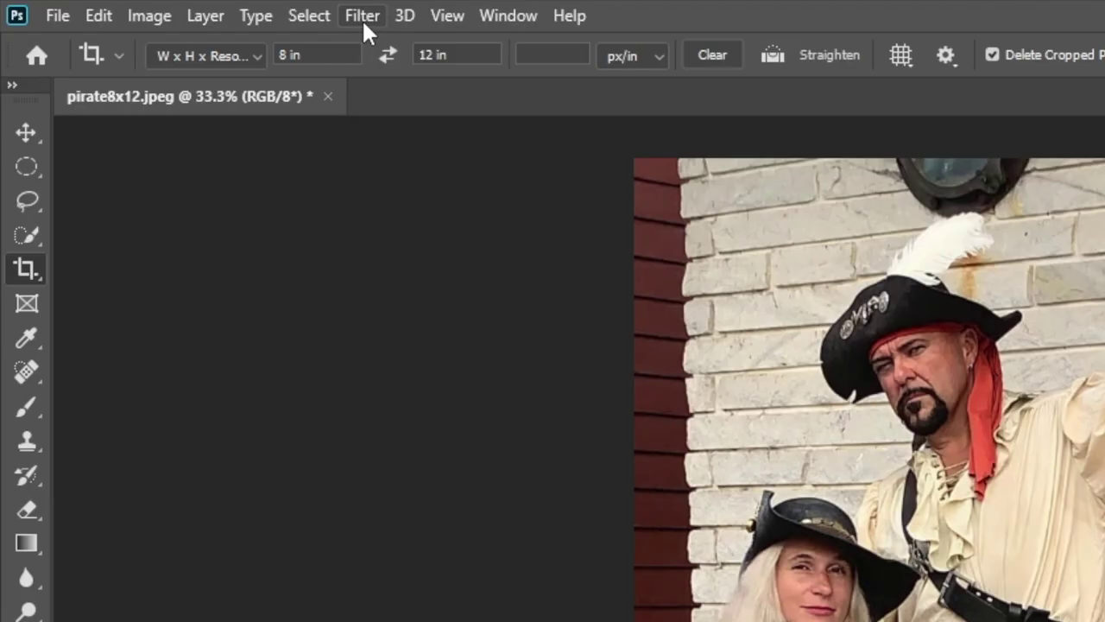
Apply a Camera Raw Filter with Whites -5, Blacks +6 and Shadows +28
click(158, 7)
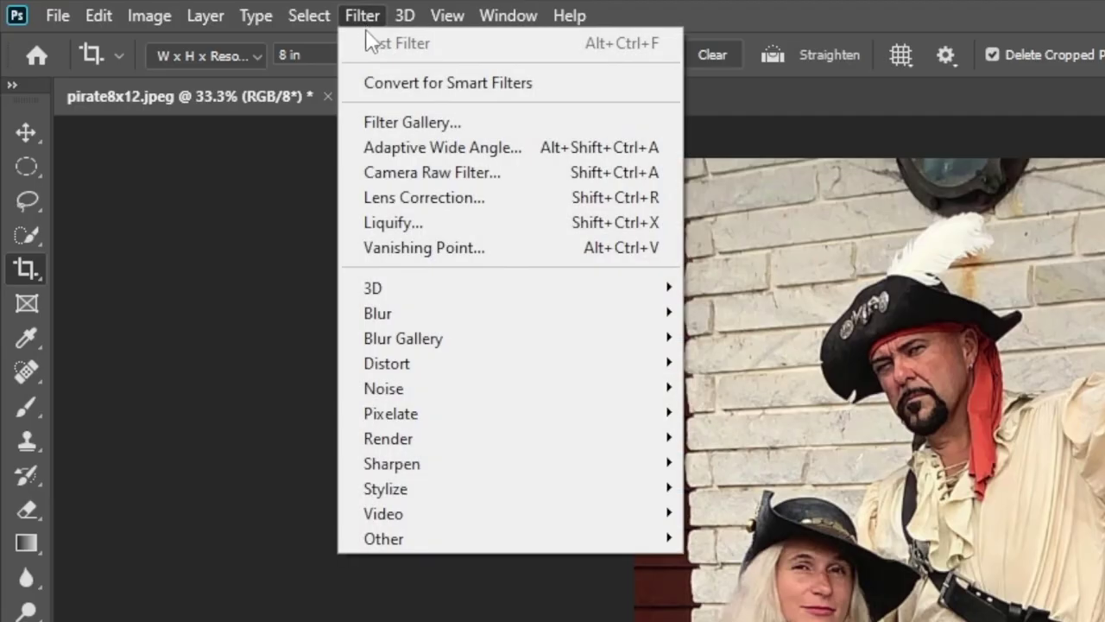
click(393, 173)
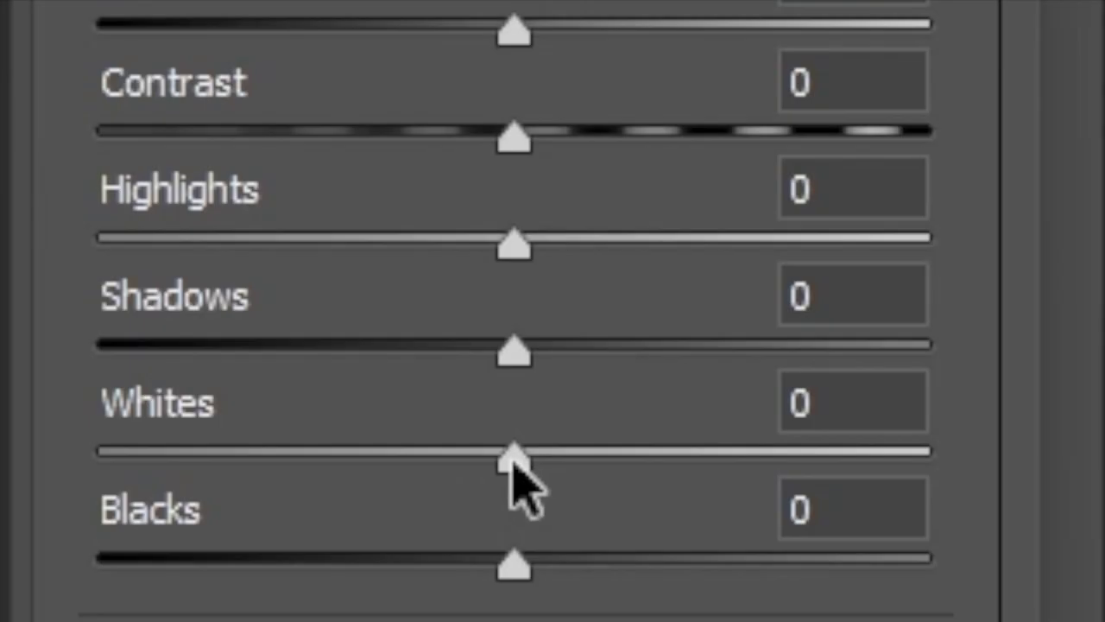
drag(1006, 347, 1004, 349)
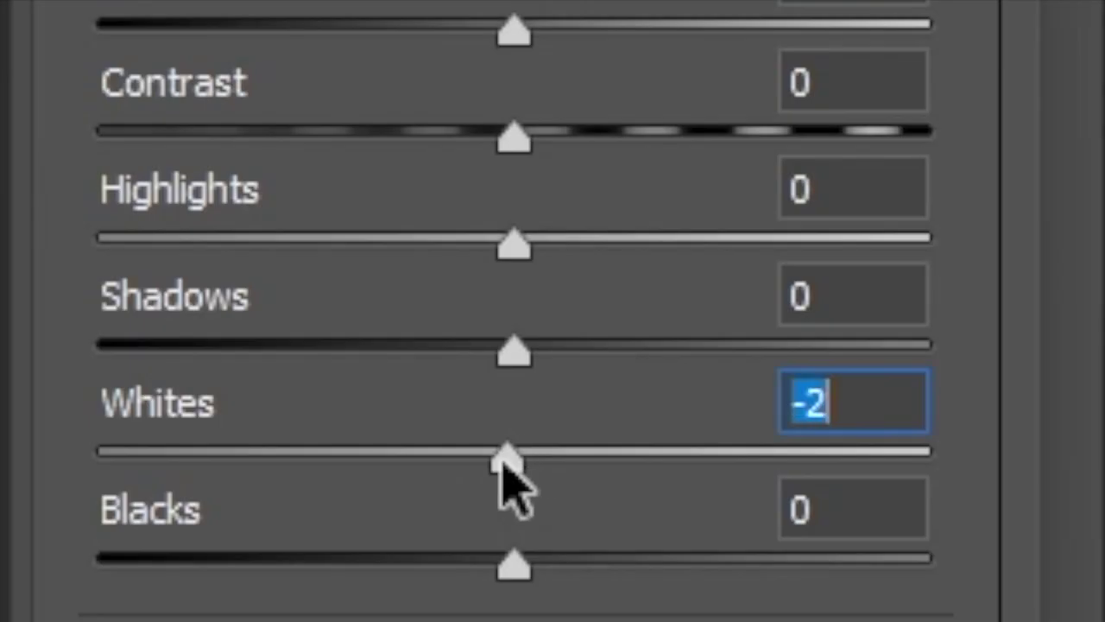
drag(501, 462, 487, 467)
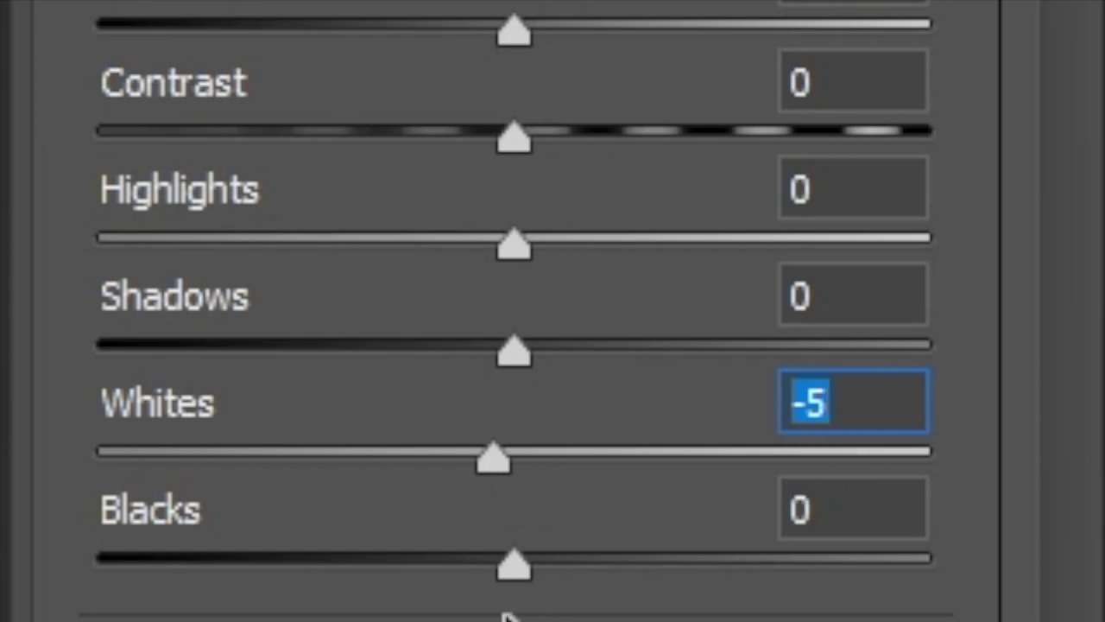
key(Tab)
drag(523, 564, 545, 568)
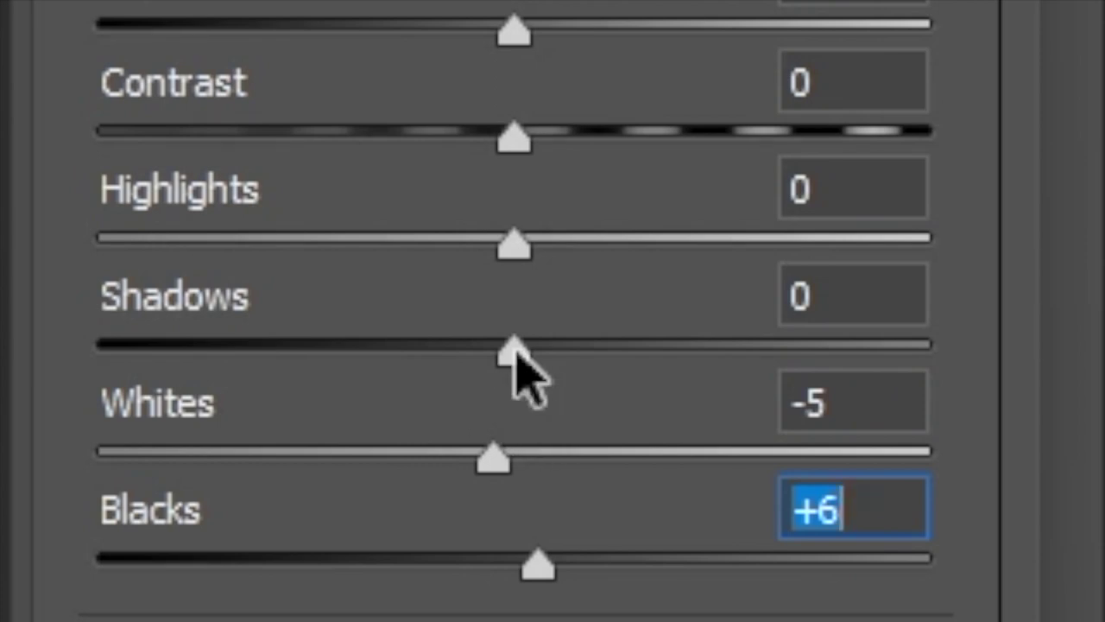
drag(513, 348, 630, 350)
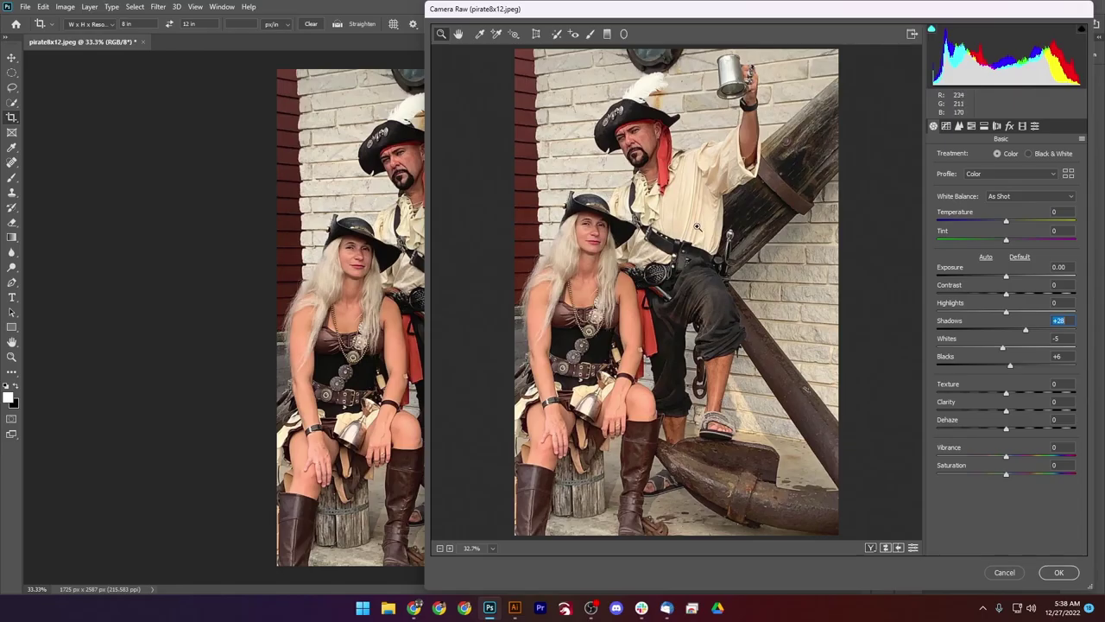
click(1057, 574)
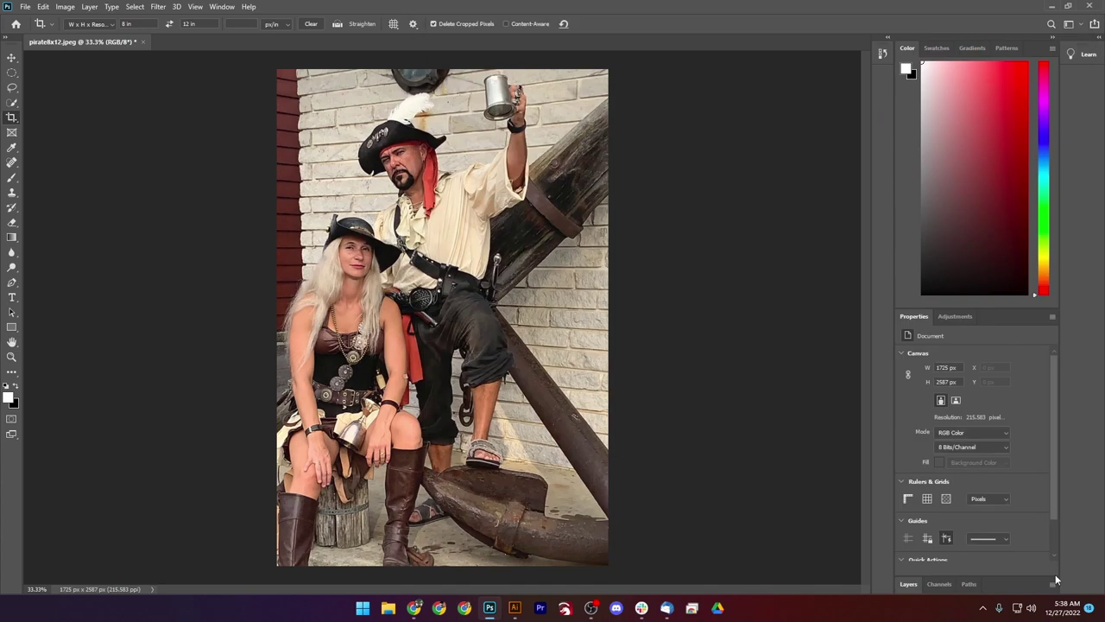
Close the edited photo, answer the save prompt, and minimize Photoshop
click(143, 42)
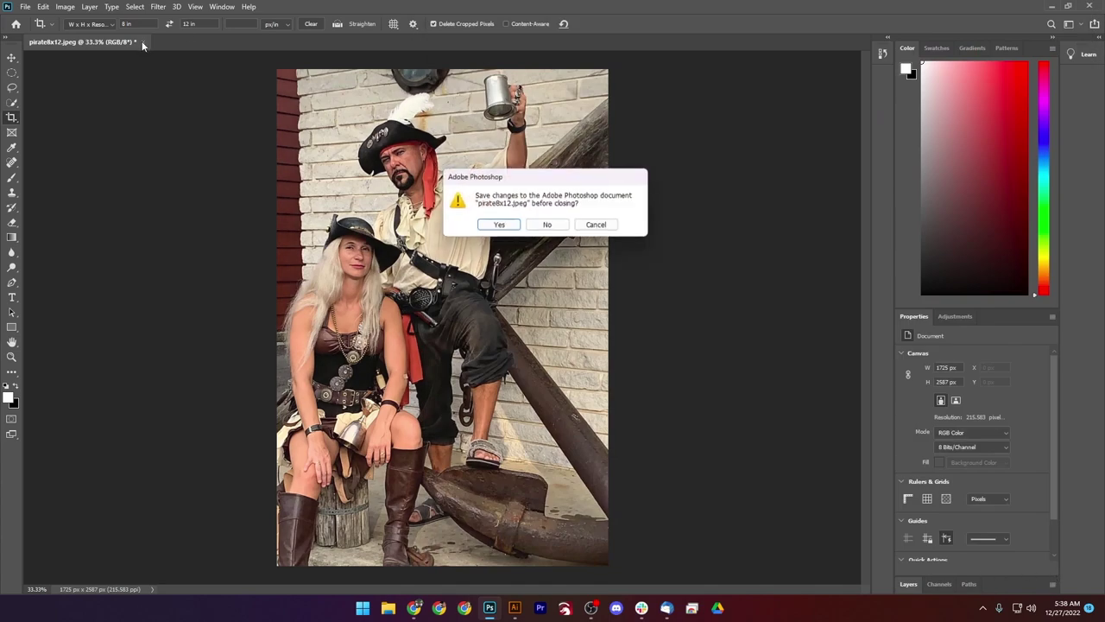
click(547, 224)
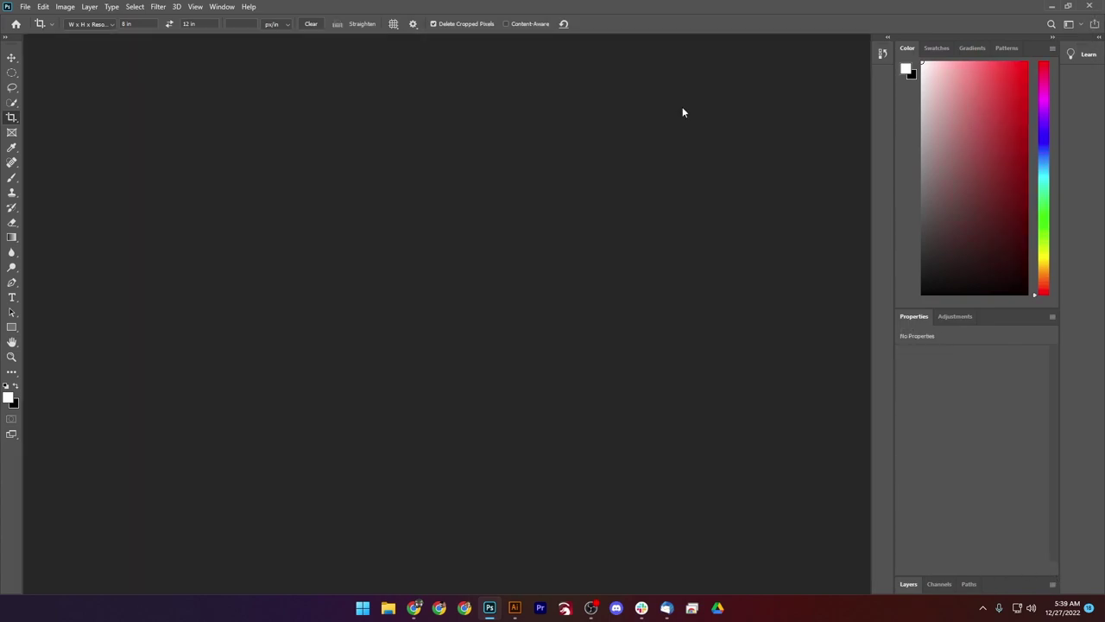
click(1052, 7)
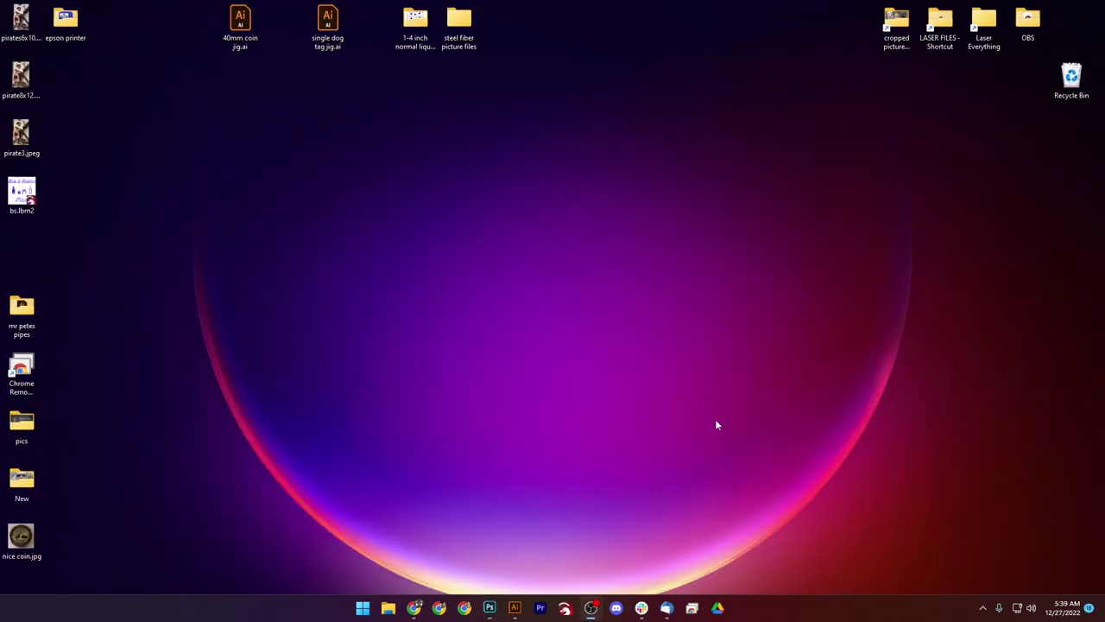
Launch LightBurn and select the 60w M7 300 laser as the device
click(564, 609)
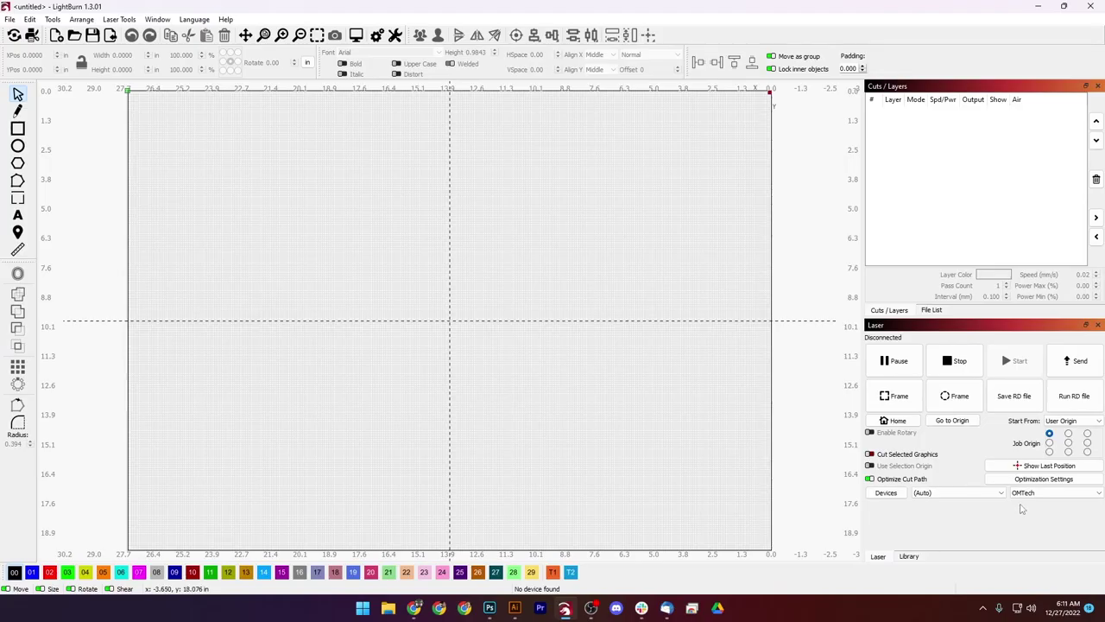
click(1036, 492)
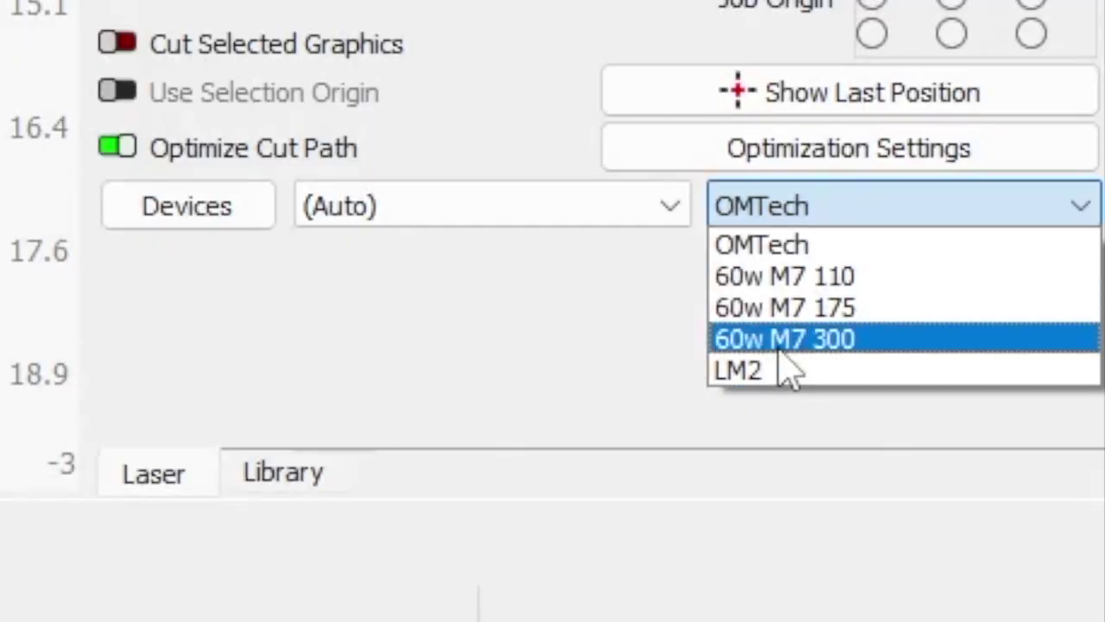
click(781, 352)
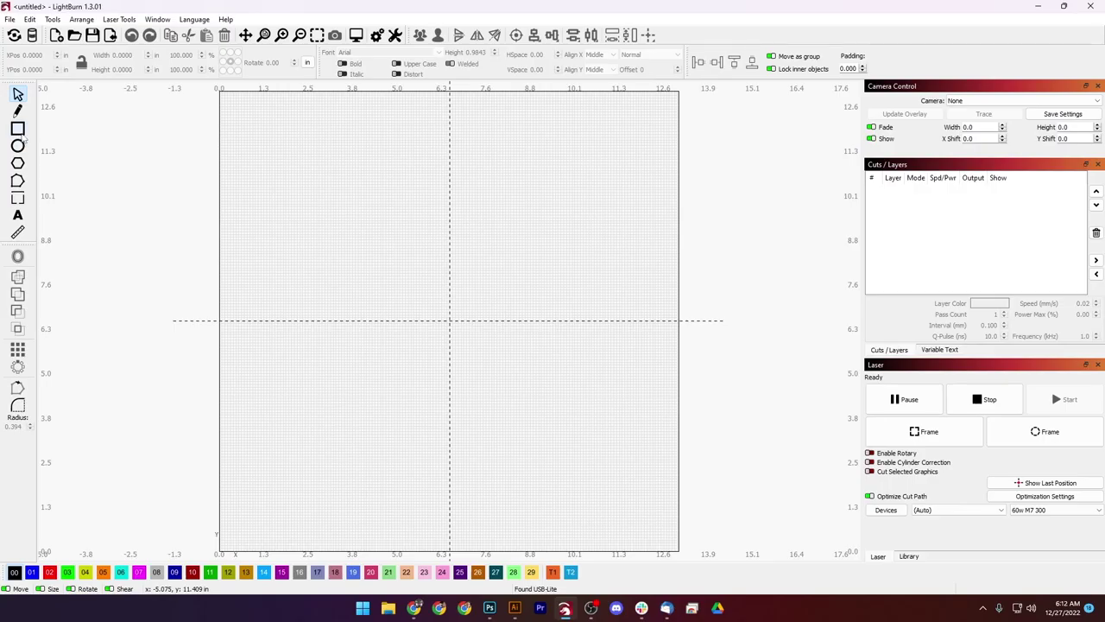
Draw an 8 × 12 in rectangle on the T1 layer and centre it on the work area
click(18, 130)
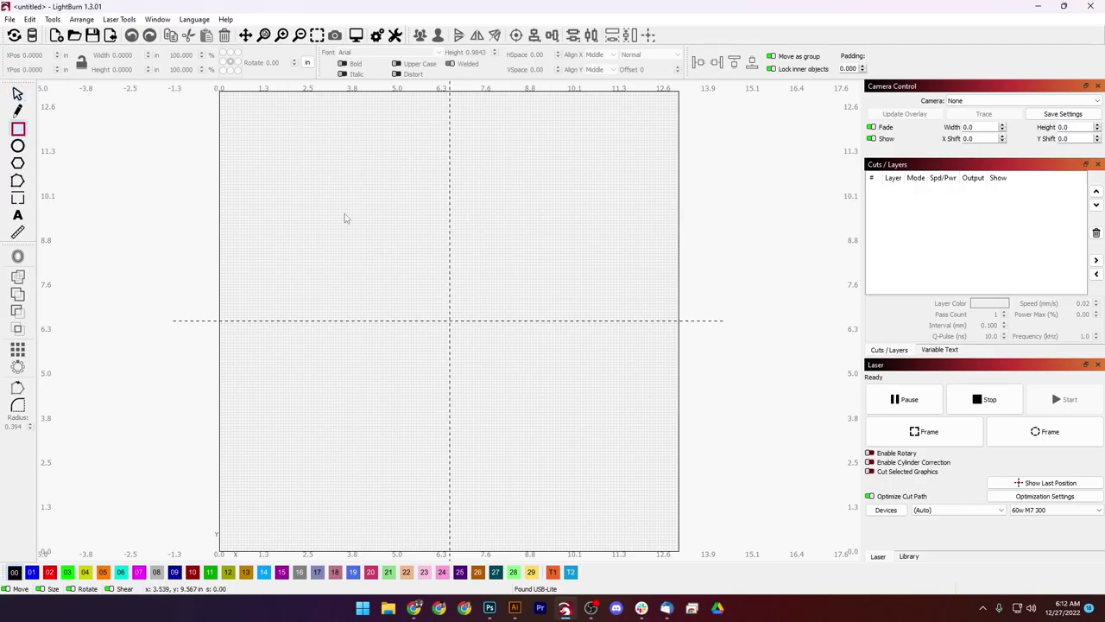
drag(363, 201, 535, 423)
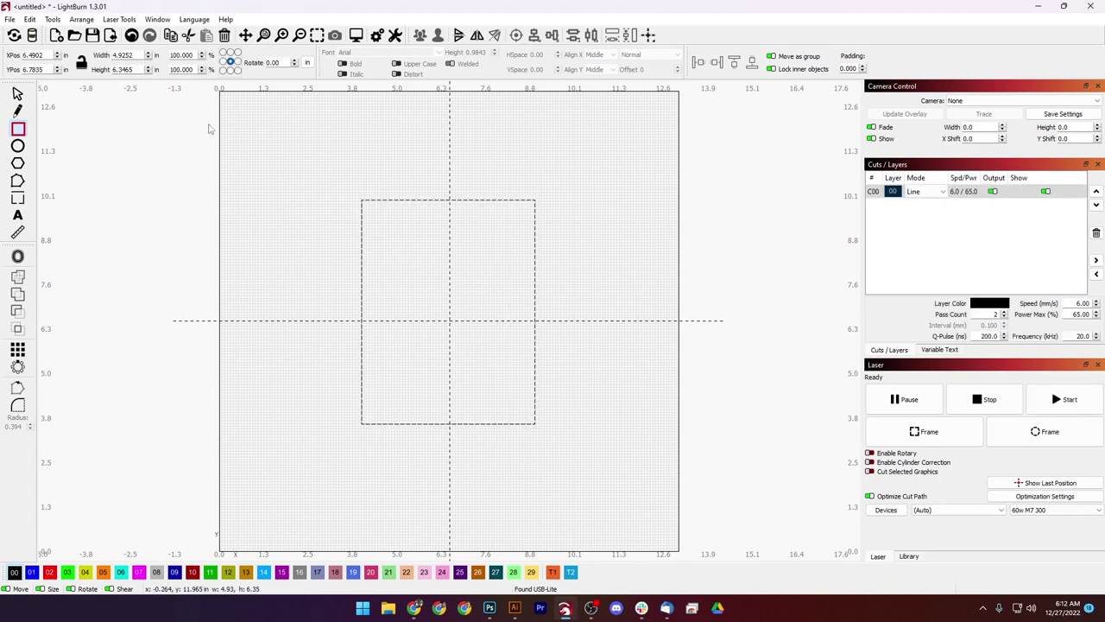
double_click(134, 54)
text(8)
double_click(134, 69)
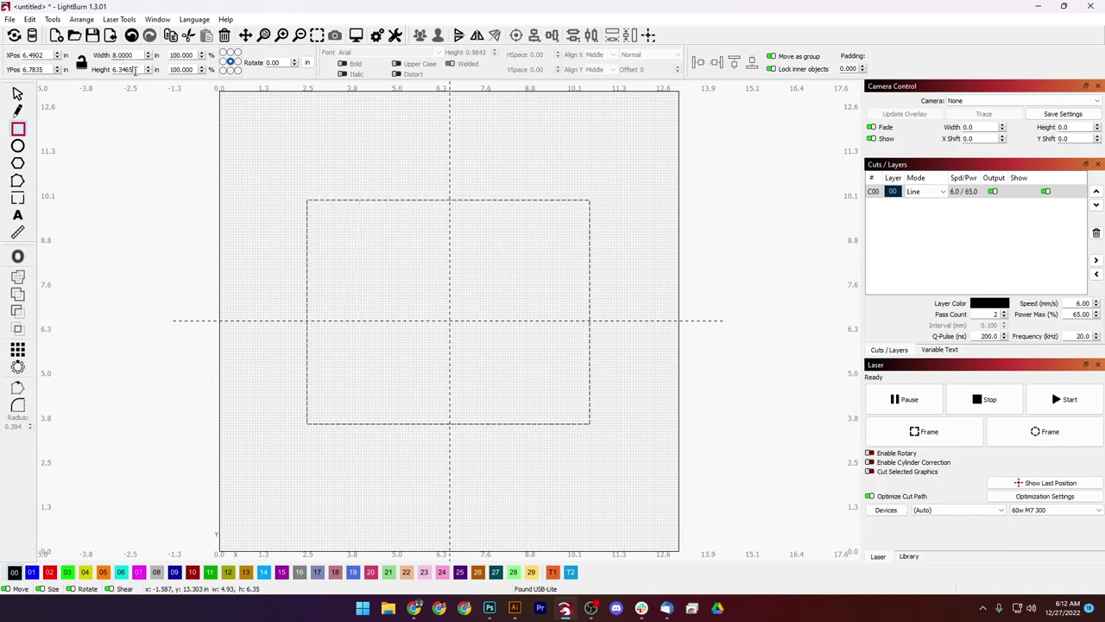
text(12)
key(Return)
click(553, 572)
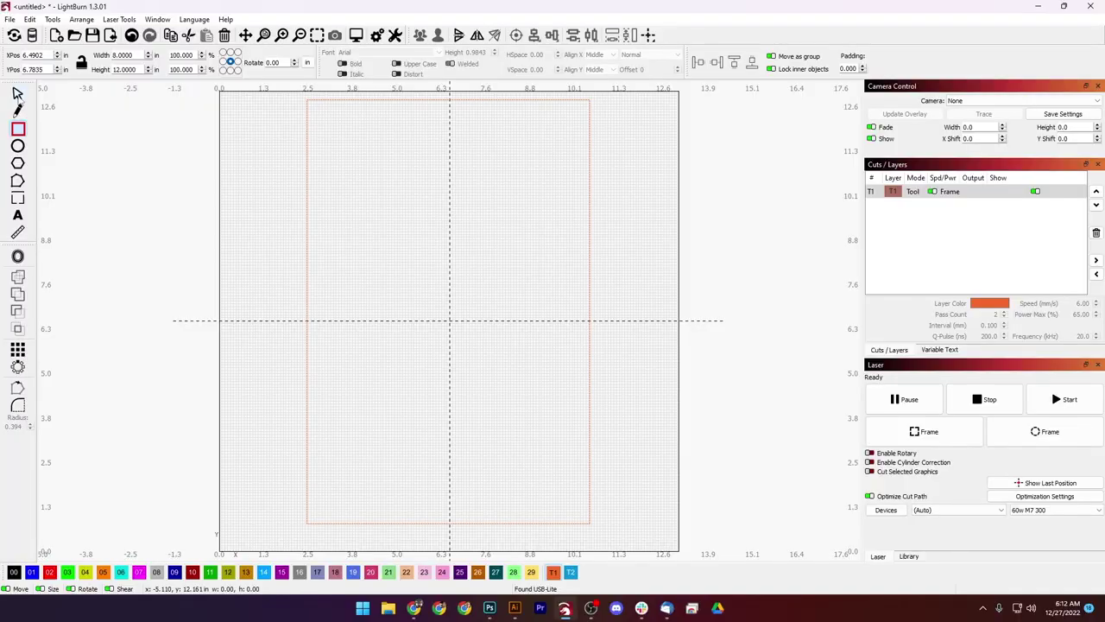
click(18, 95)
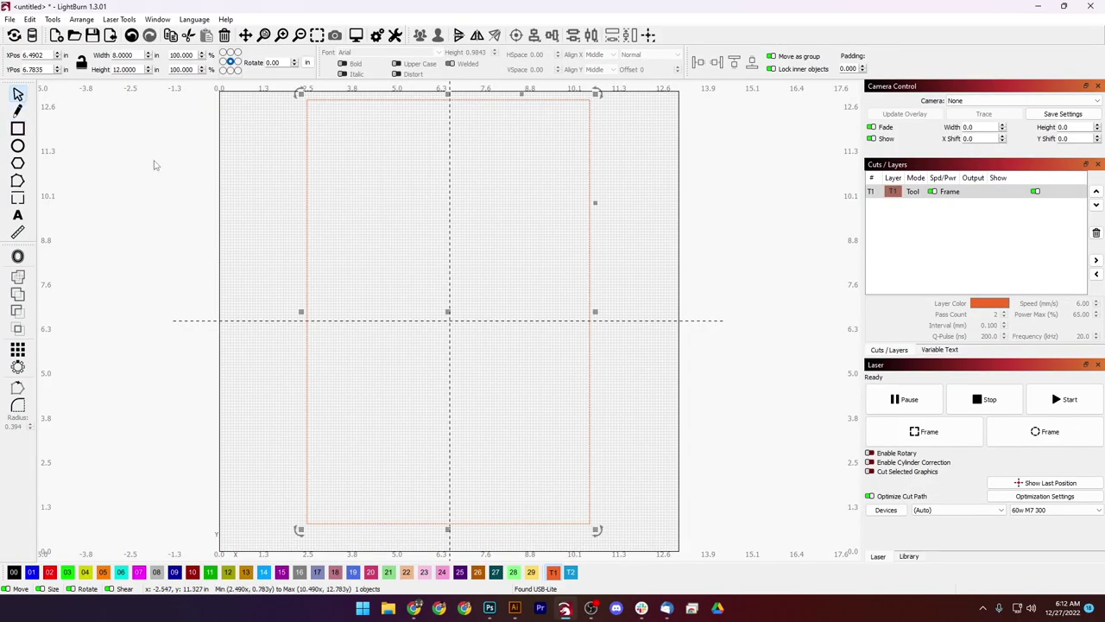
key(p)
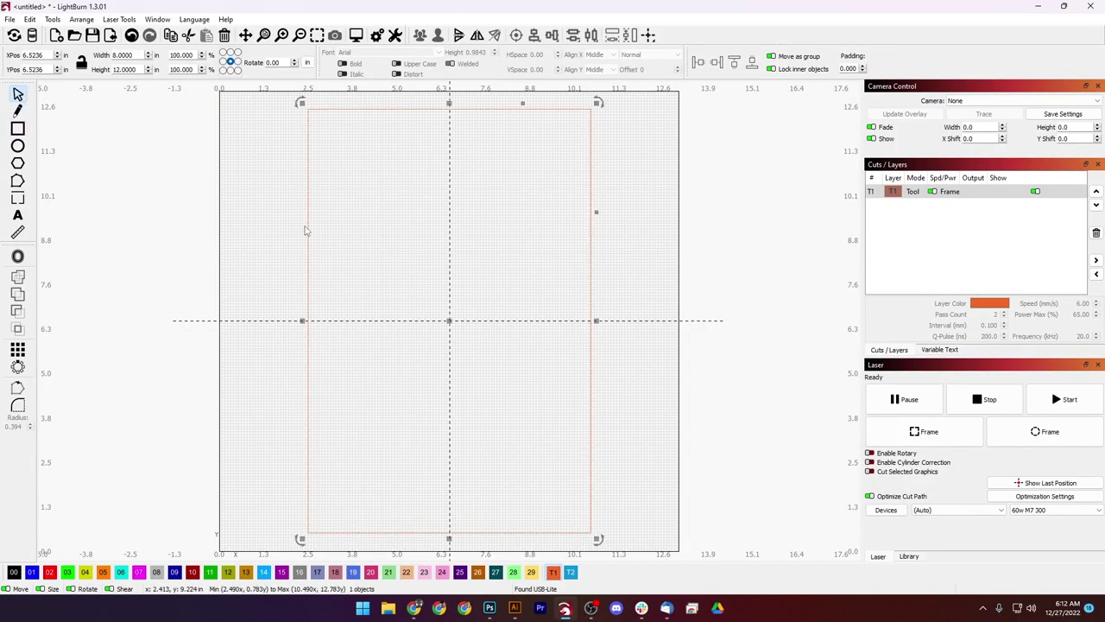
click(130, 247)
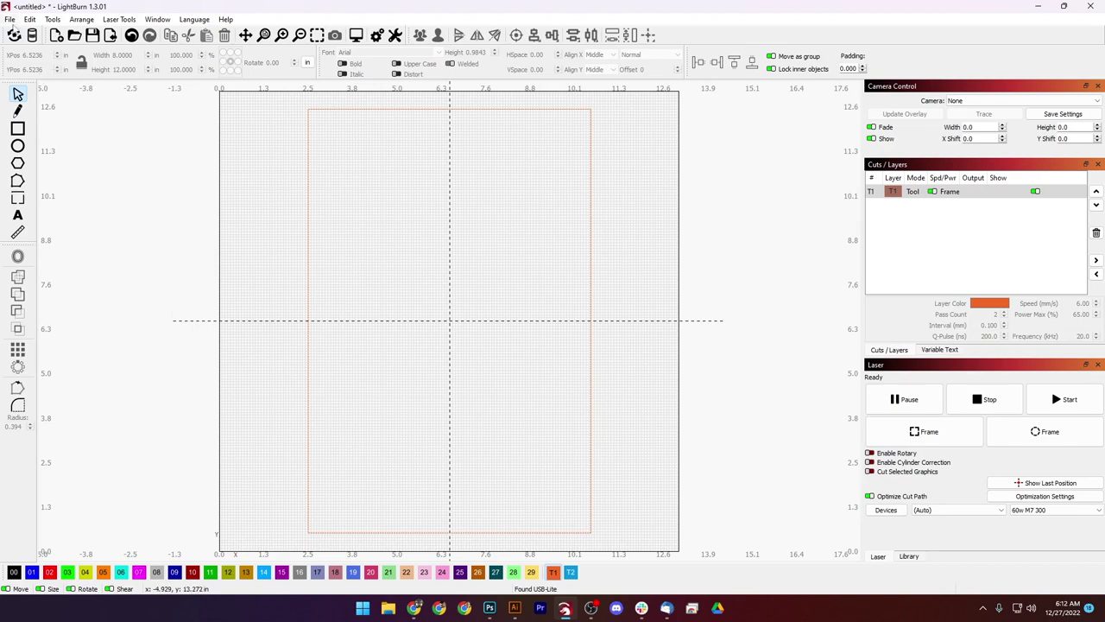
Import the pirate8x12 photo with Ctrl+I and run a quick live framing check
key(ctrl+i)
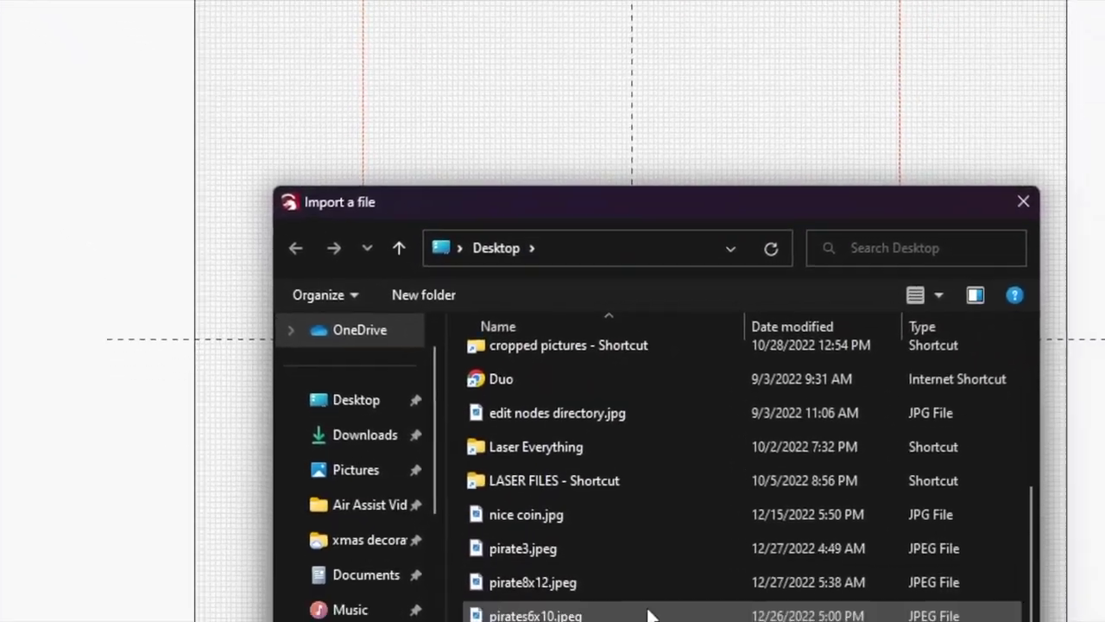
double_click(604, 582)
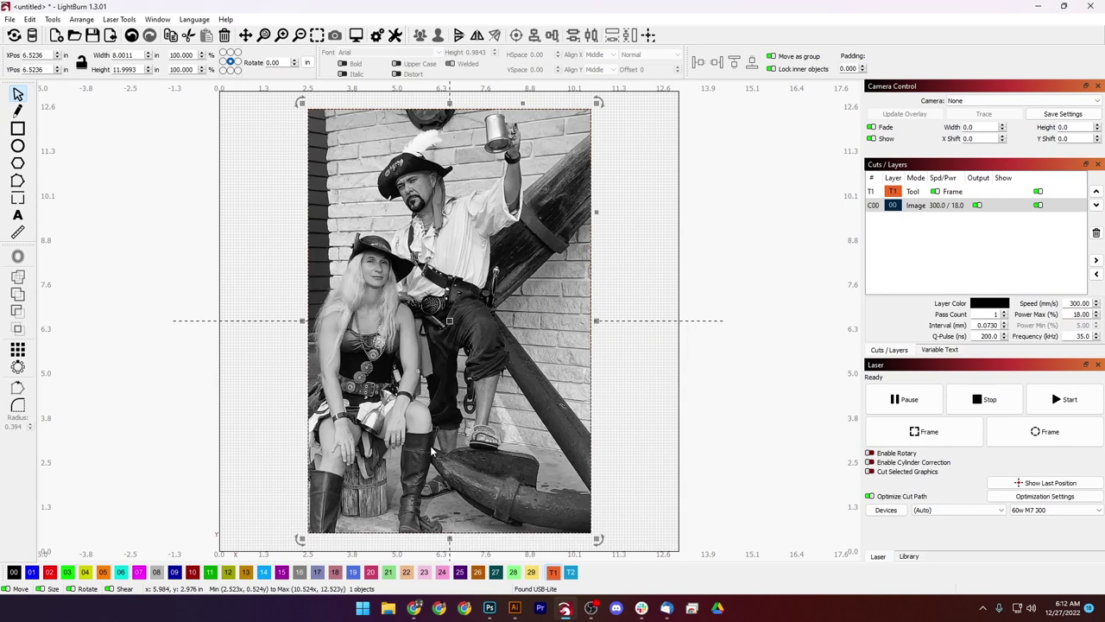
click(107, 364)
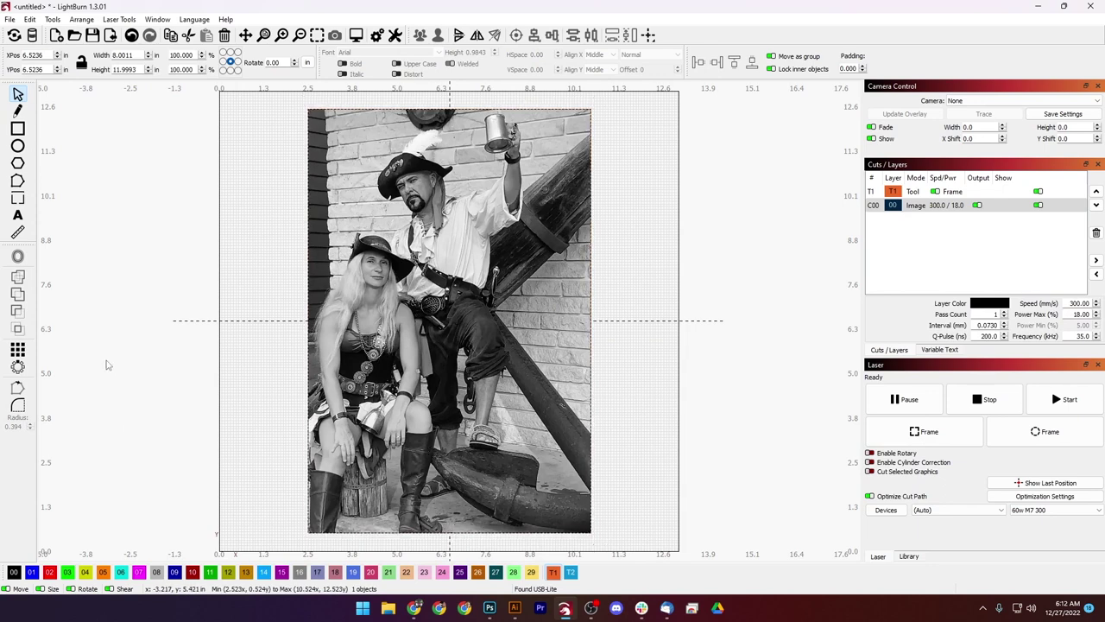
key(ctrl+shift+f)
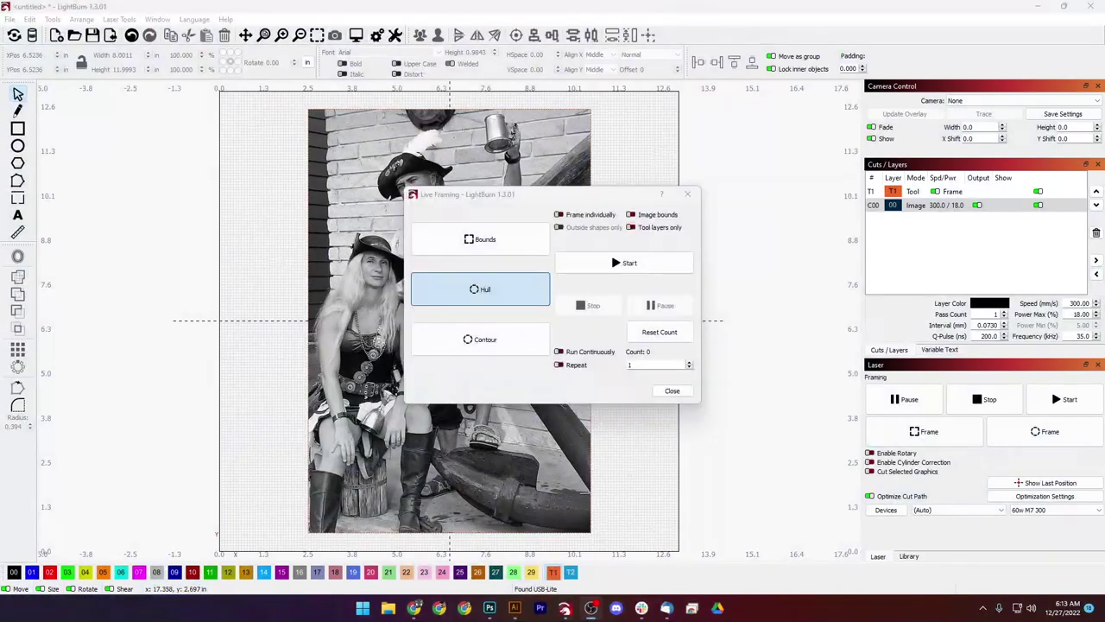
click(660, 389)
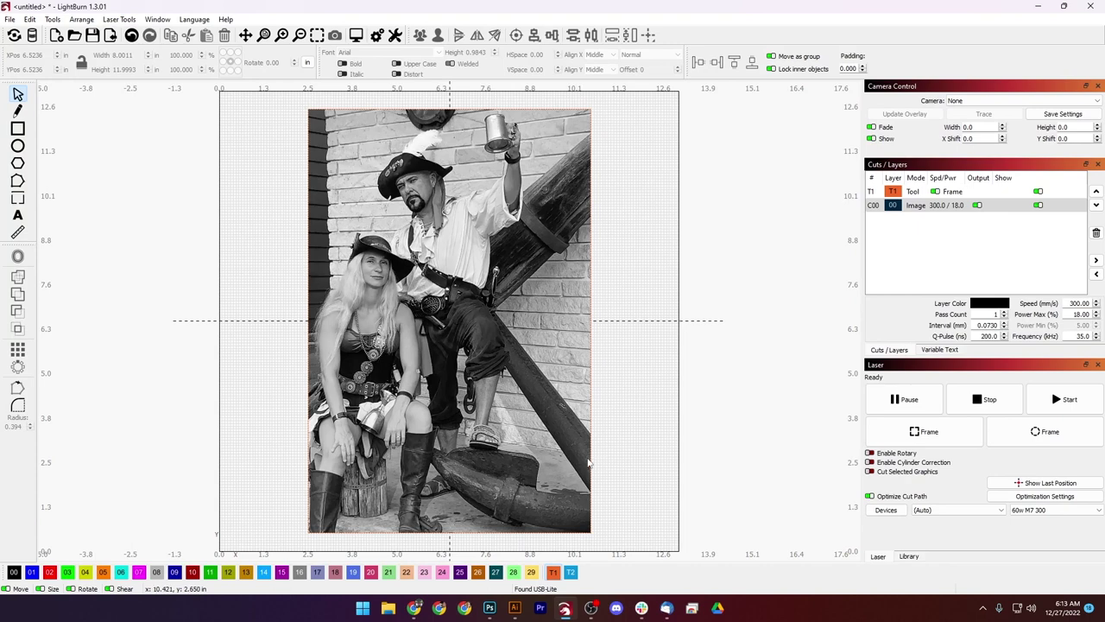
Scale the photo down to about 7.35 × 11.02 in, inset within the frame
click(544, 501)
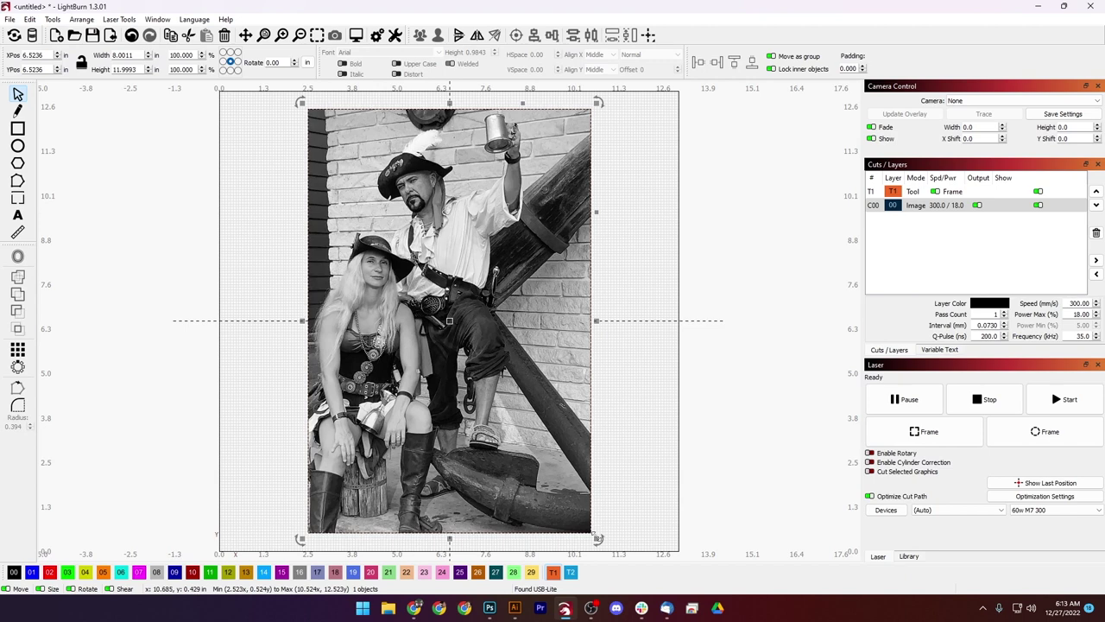
drag(595, 539, 585, 522)
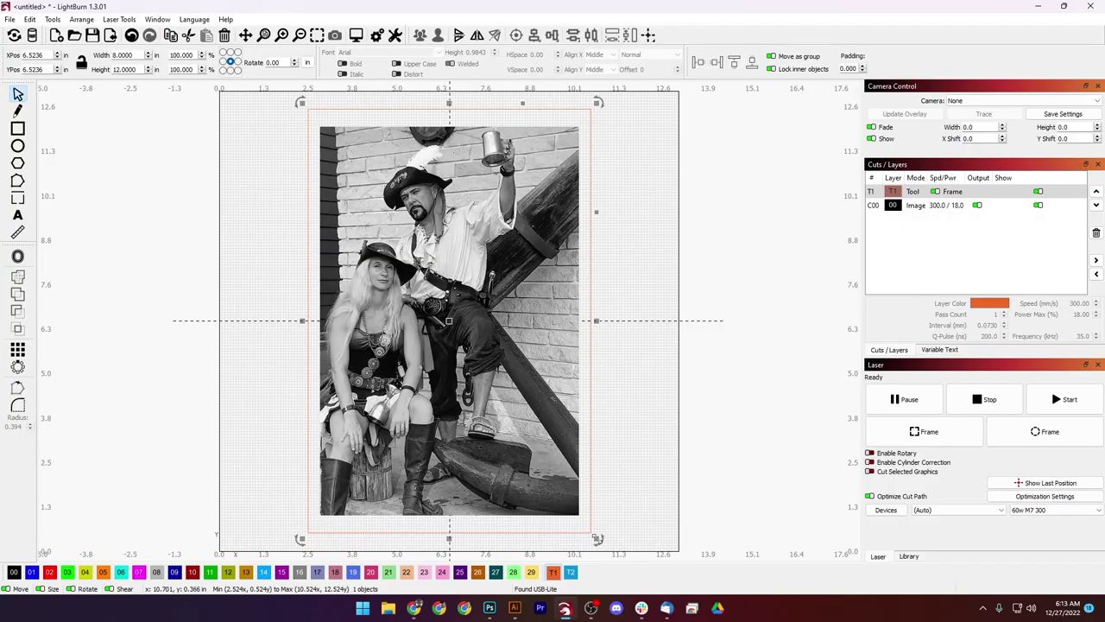
drag(598, 538, 585, 519)
click(622, 478)
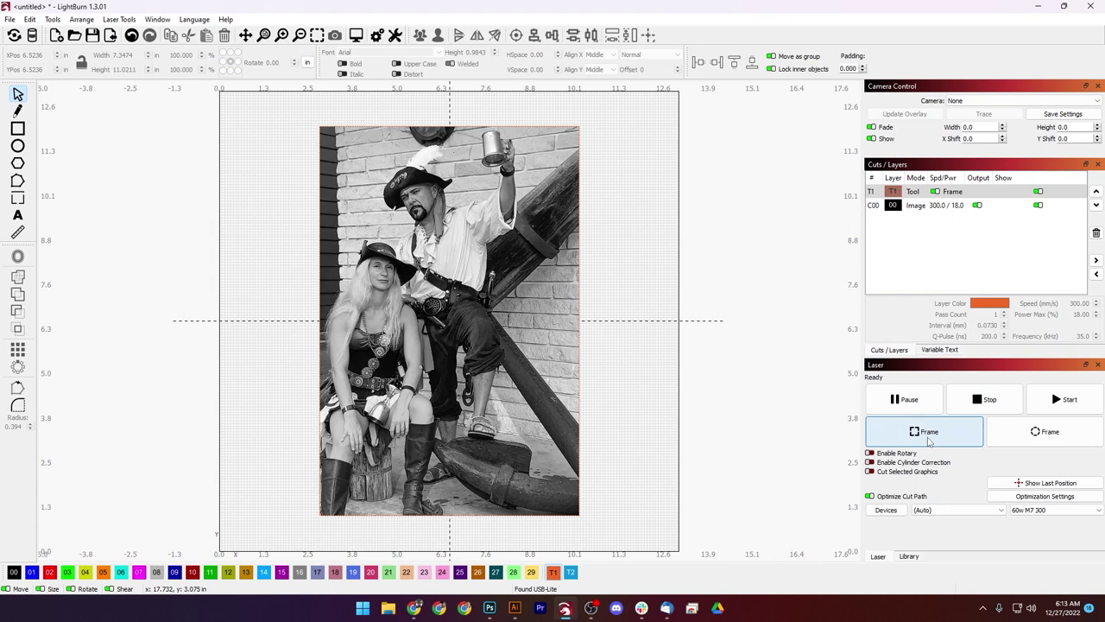
Run a Frame pass on the laser, then open Adjust Image for the pirate photo
click(927, 433)
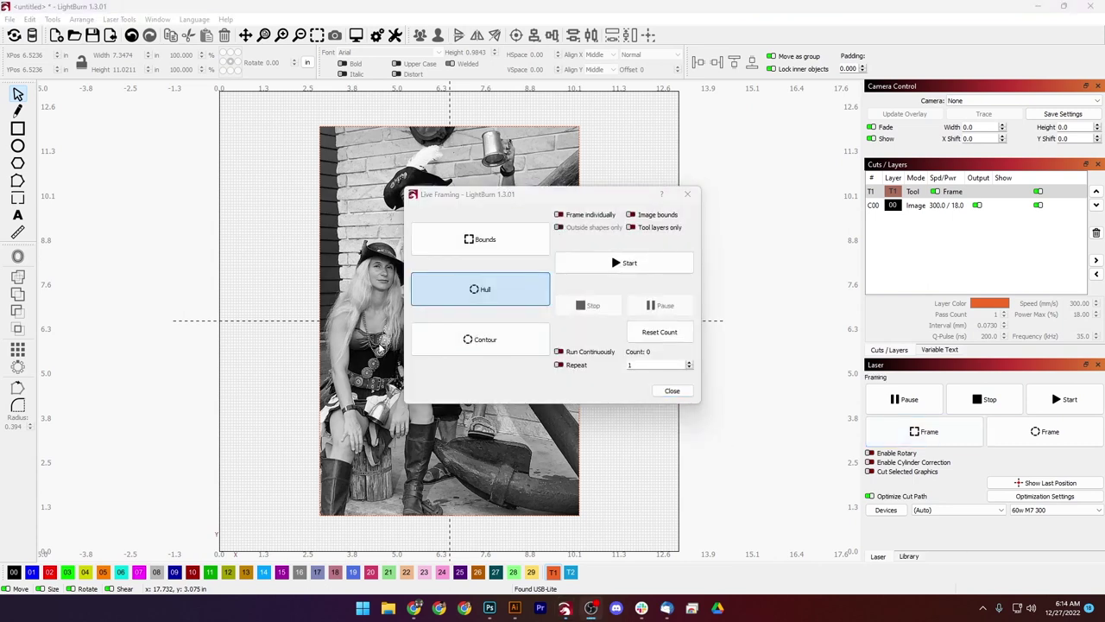
click(671, 392)
click(563, 421)
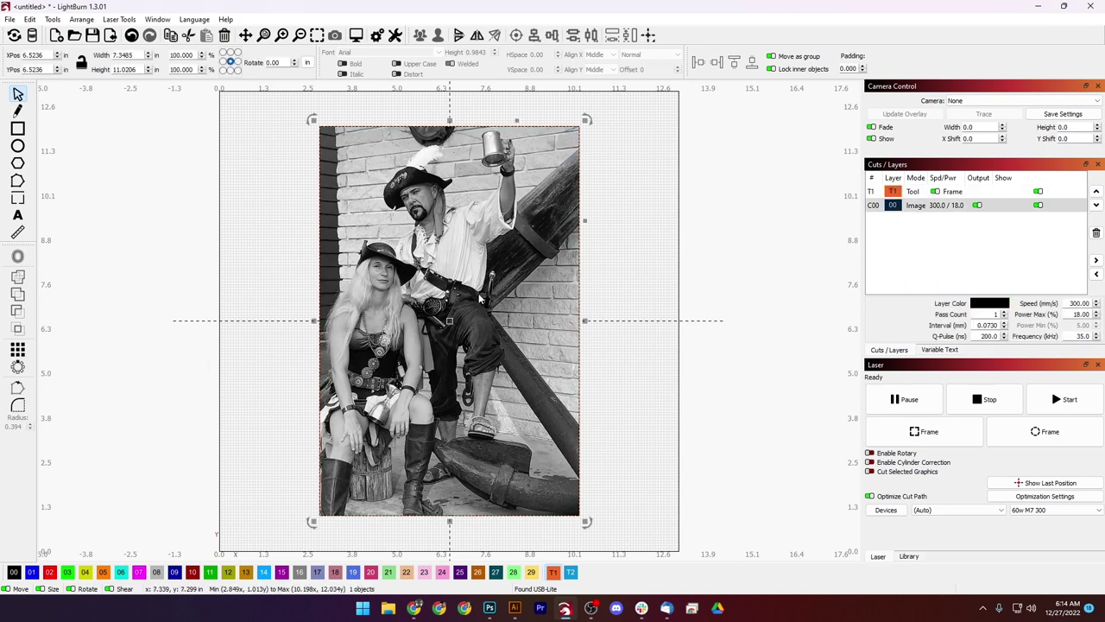
right_click(479, 297)
click(518, 487)
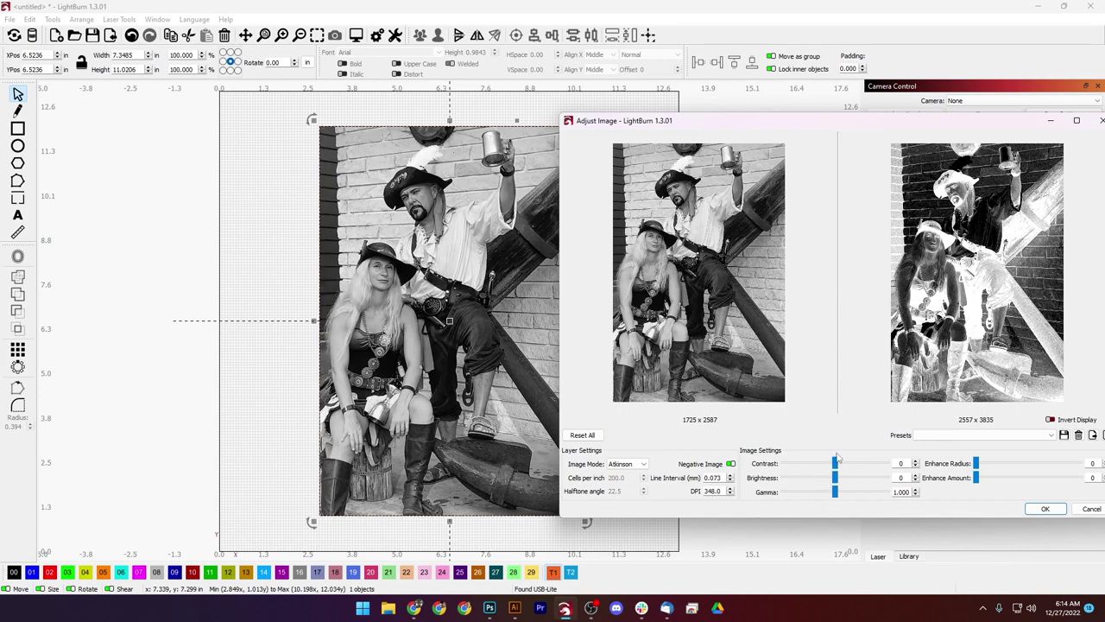
Open the Slate > Photo > Photo Engrave preset from the Library, review it, and save the library
click(1045, 509)
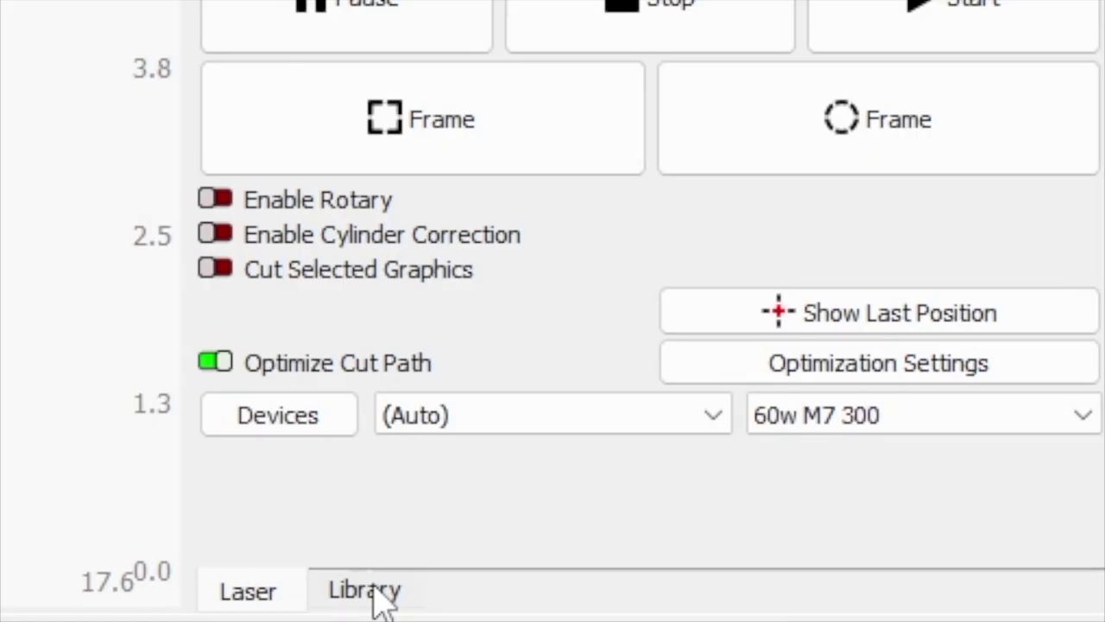
click(380, 596)
click(345, 405)
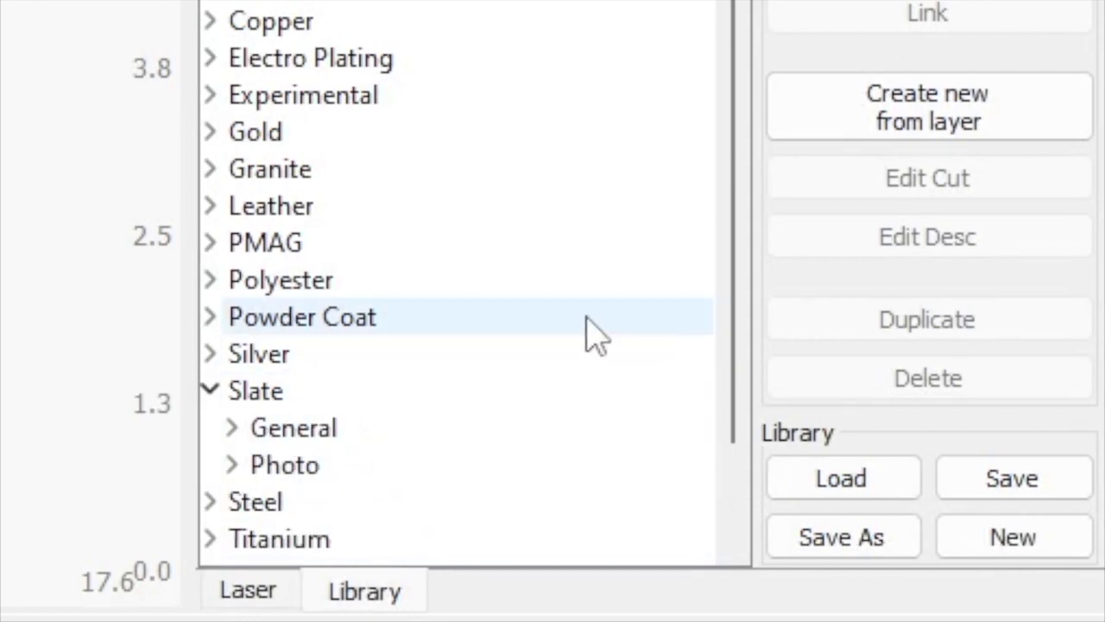
scroll(587, 332, down, 1)
click(573, 346)
click(354, 406)
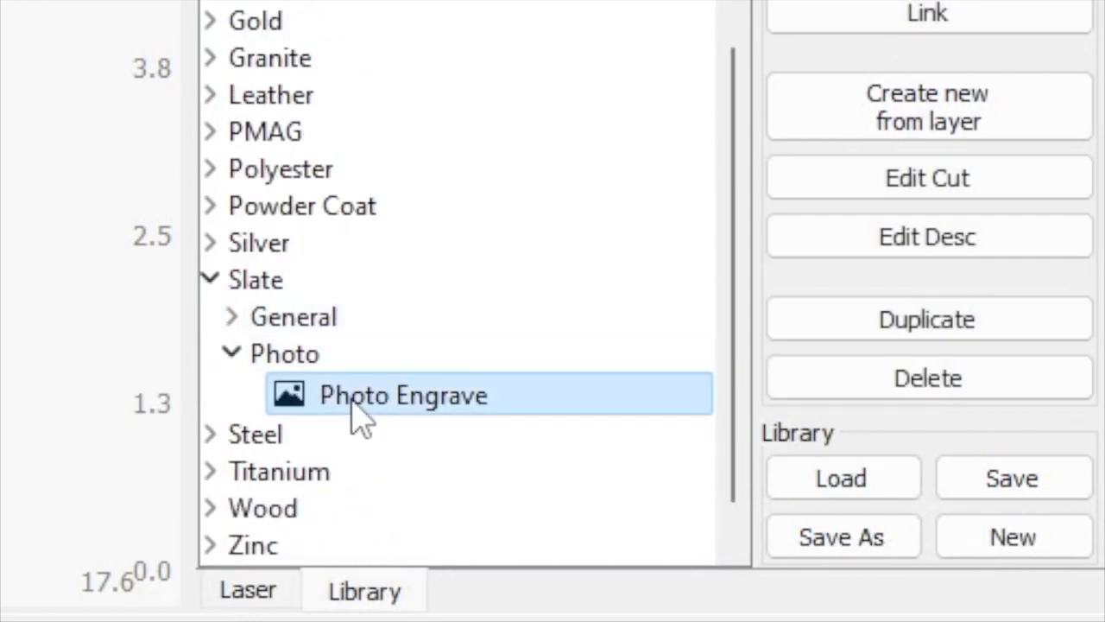
double_click(354, 405)
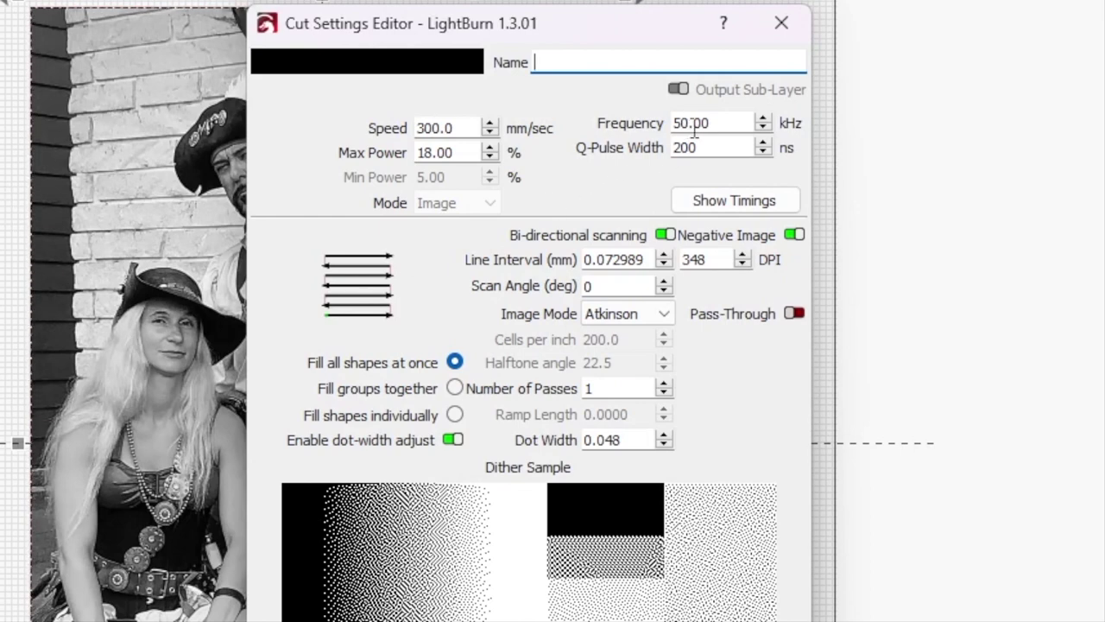
click(711, 617)
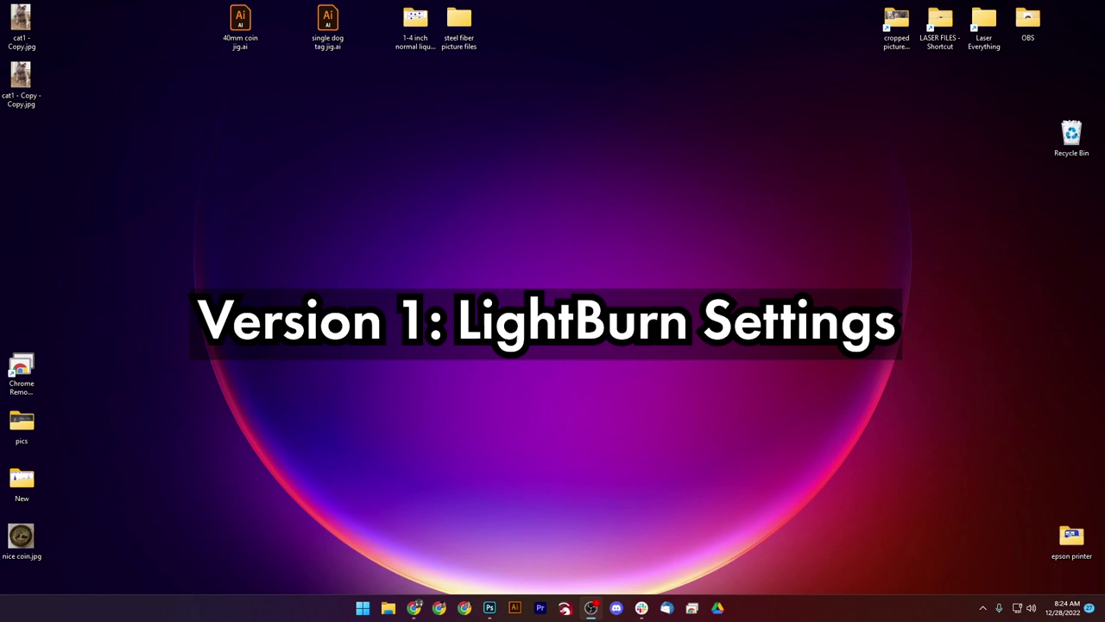
Open cat1 - Copy.jpg in Photoshop and maximize the window
click(483, 609)
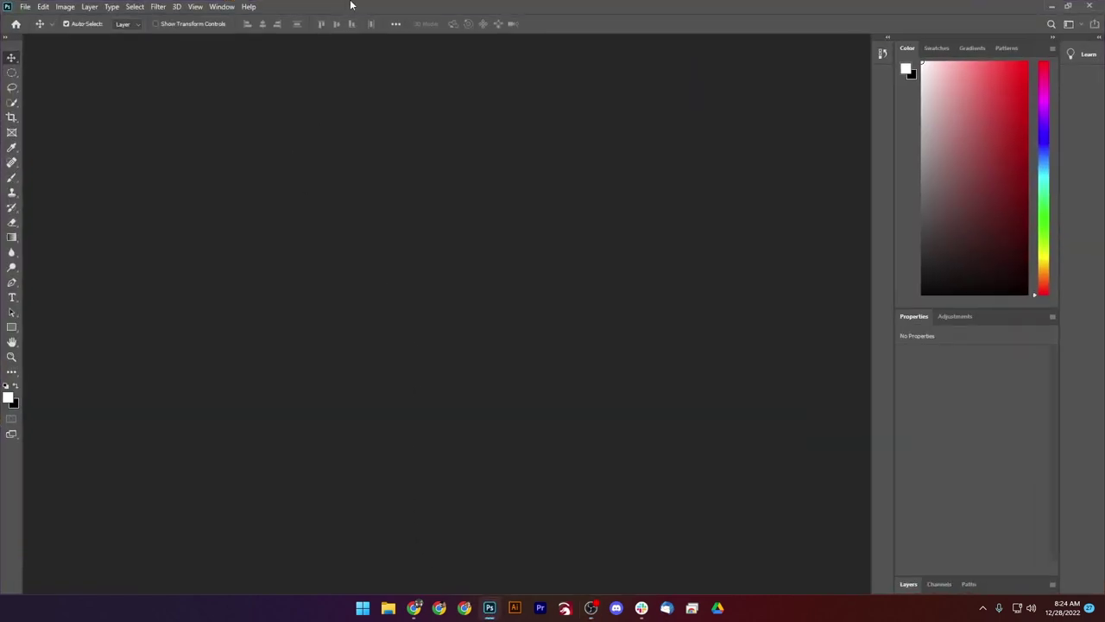
double_click(338, 9)
drag(20, 78, 742, 375)
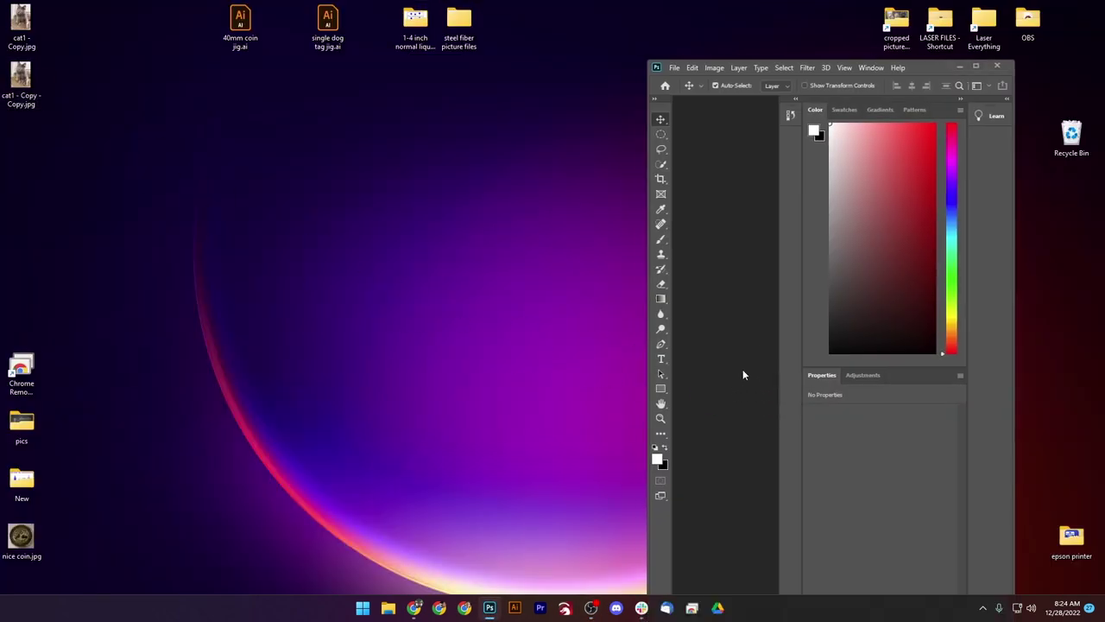
key(super+Up)
Crop the cat to a 4 × 4 in square, then close the file and save the changes
click(11, 119)
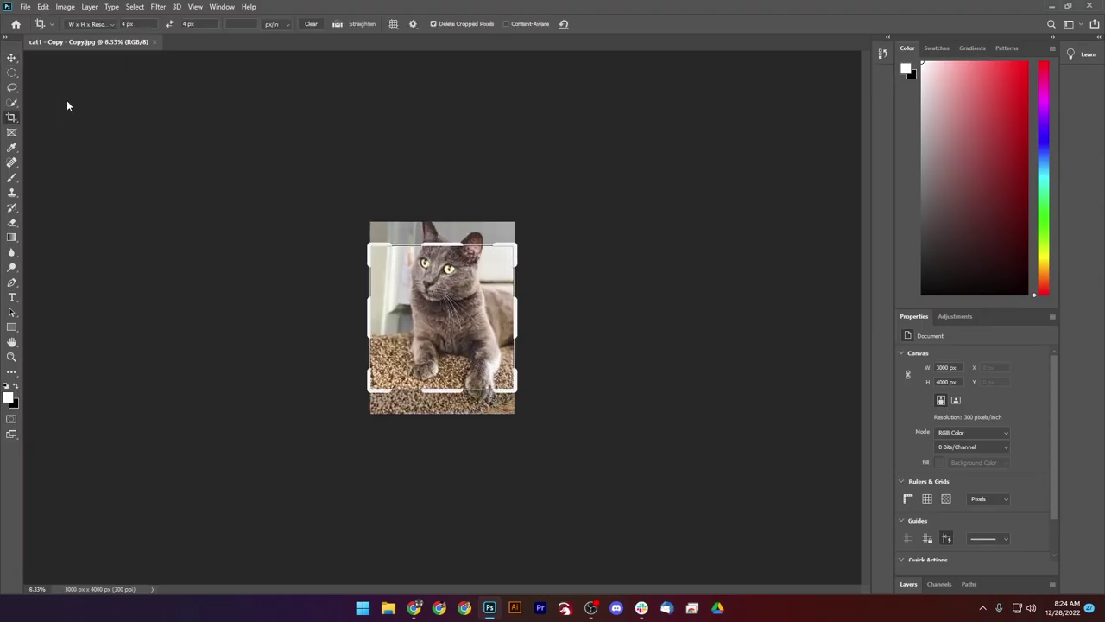
drag(458, 242, 458, 290)
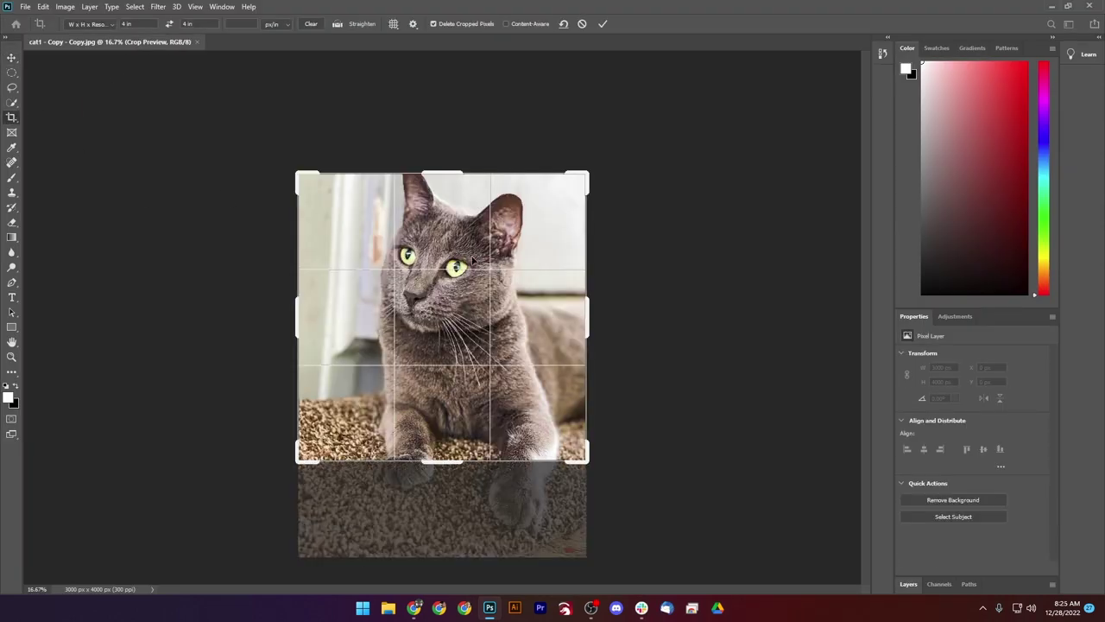
click(604, 25)
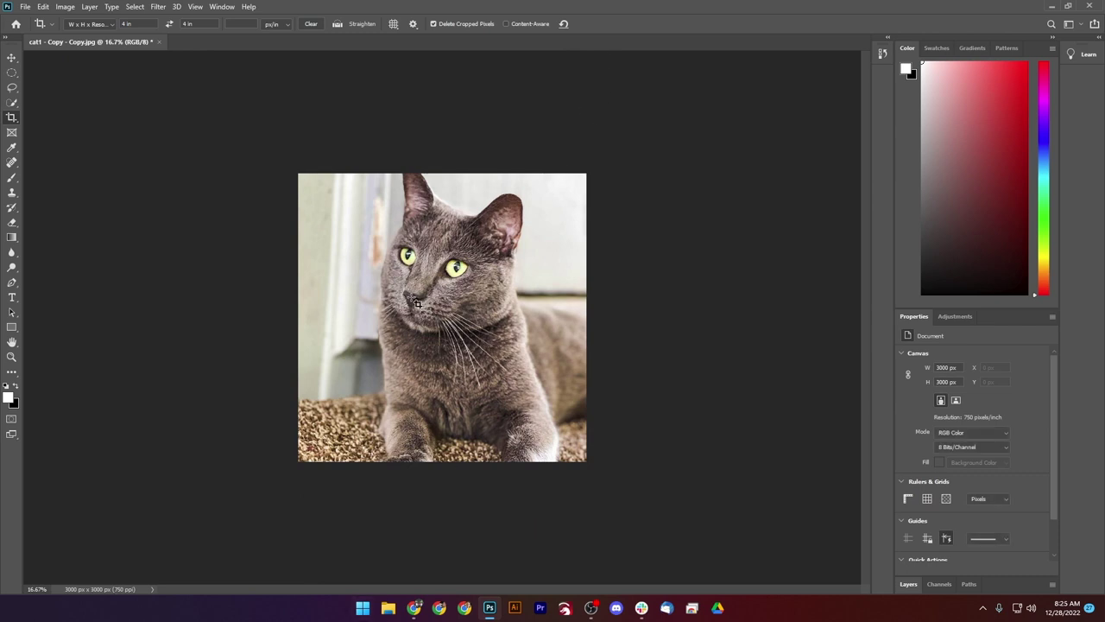
click(159, 41)
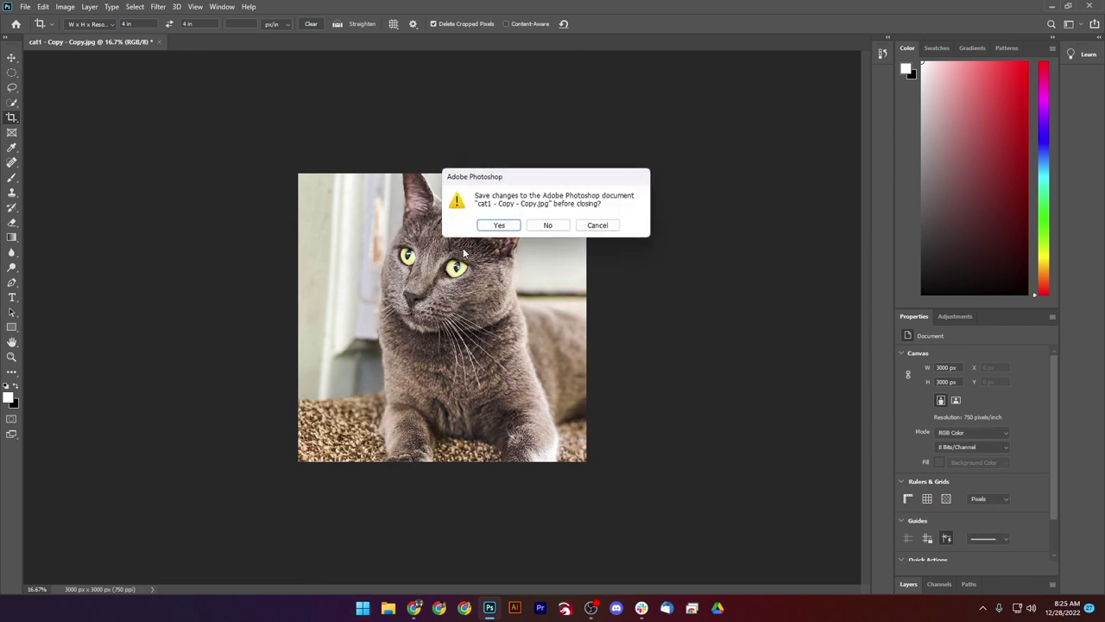
click(499, 225)
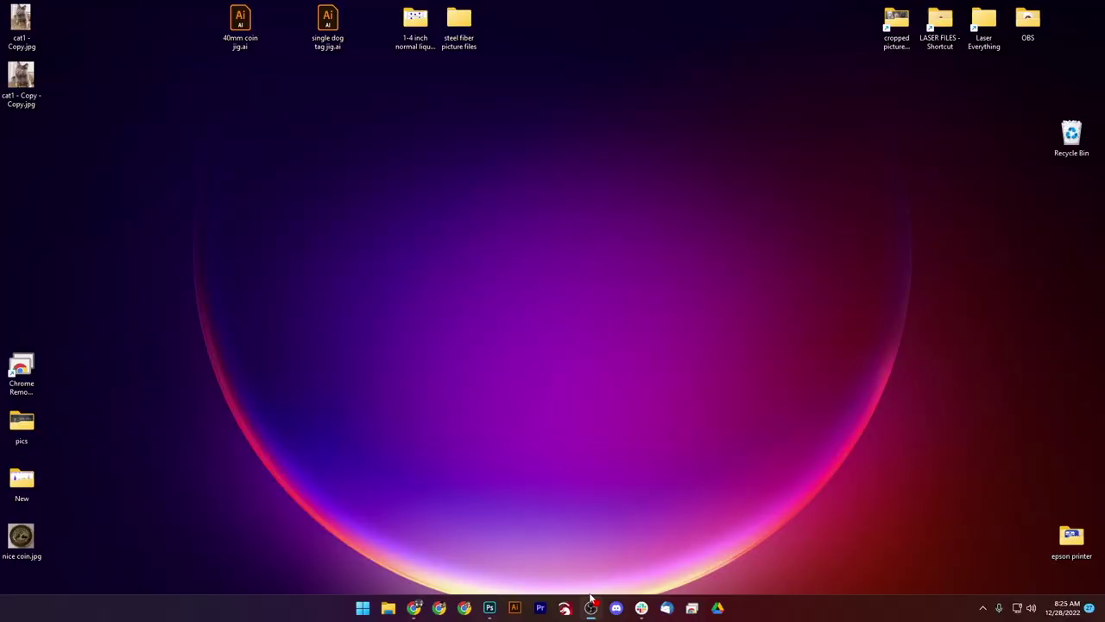
Launch LightBurn and choose the 60w M7 110 laser as the active device
click(566, 608)
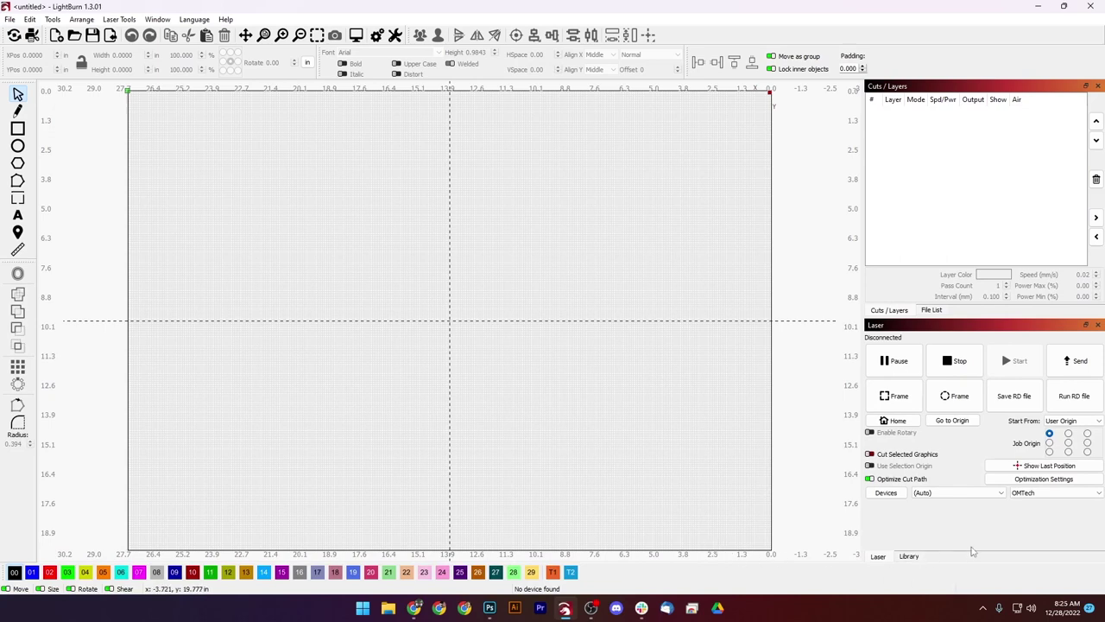
click(1040, 493)
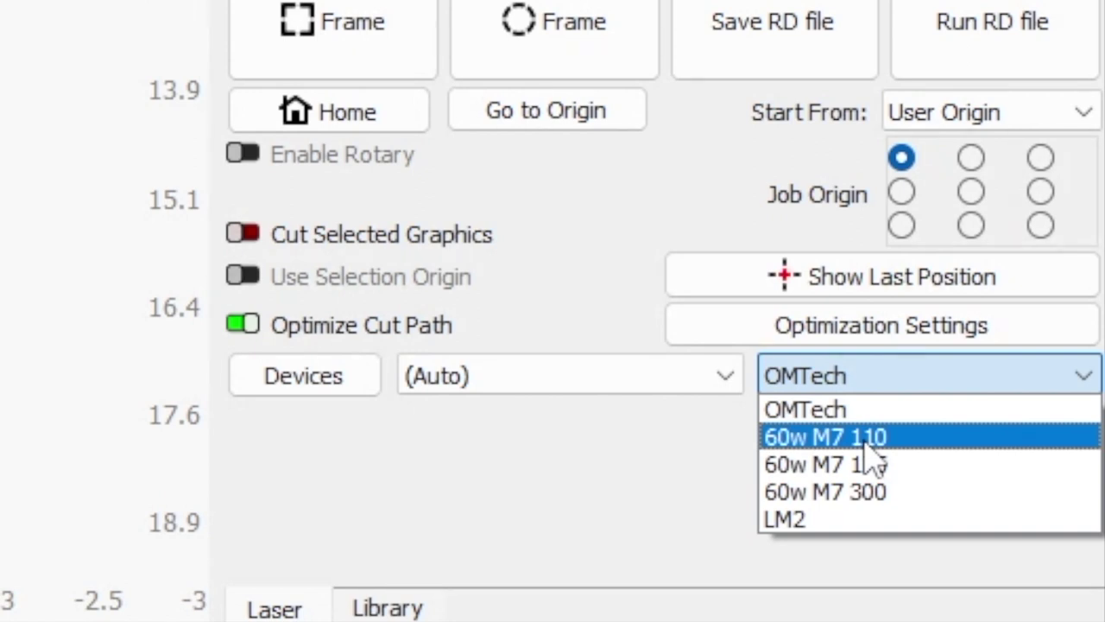
click(864, 439)
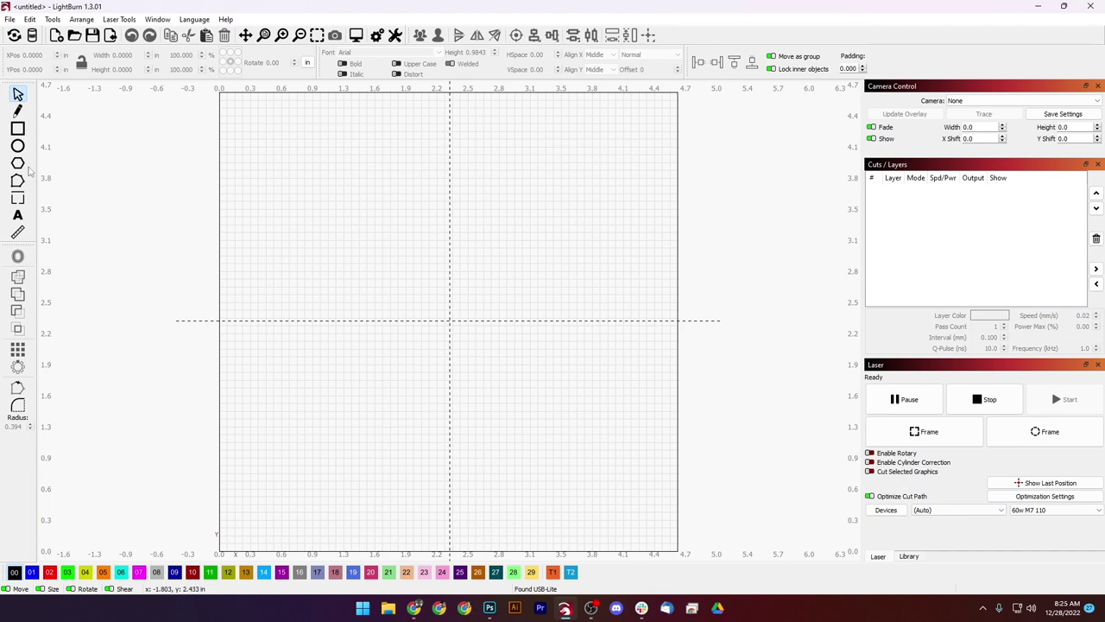
Draw a 4 × 4 in rectangle on the T1 tool layer and centre it on the bed
click(14, 129)
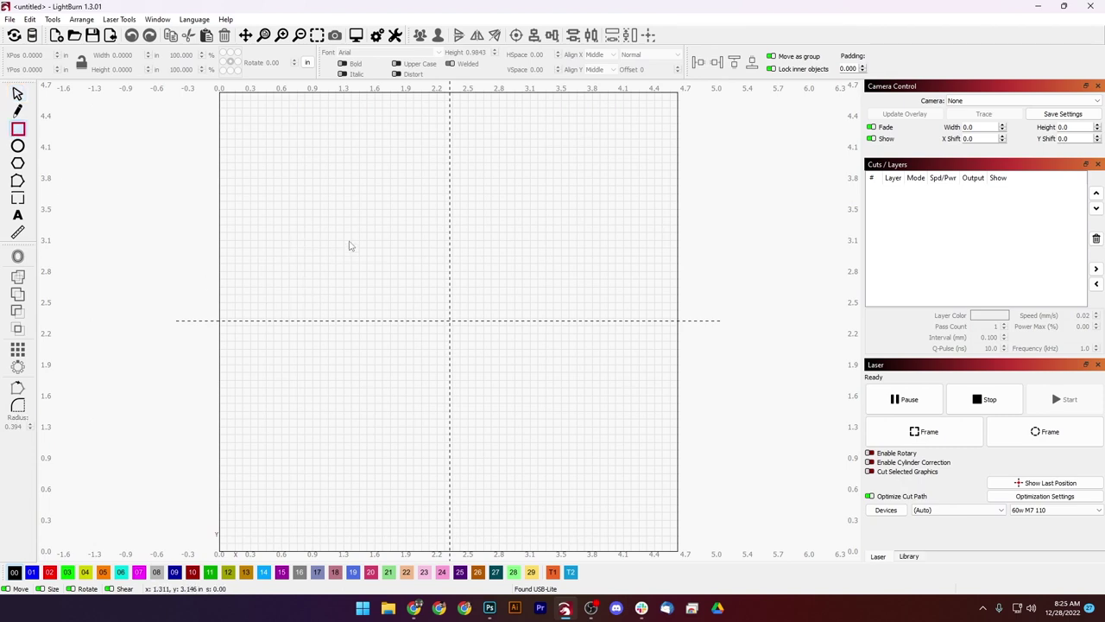
drag(349, 241, 542, 405)
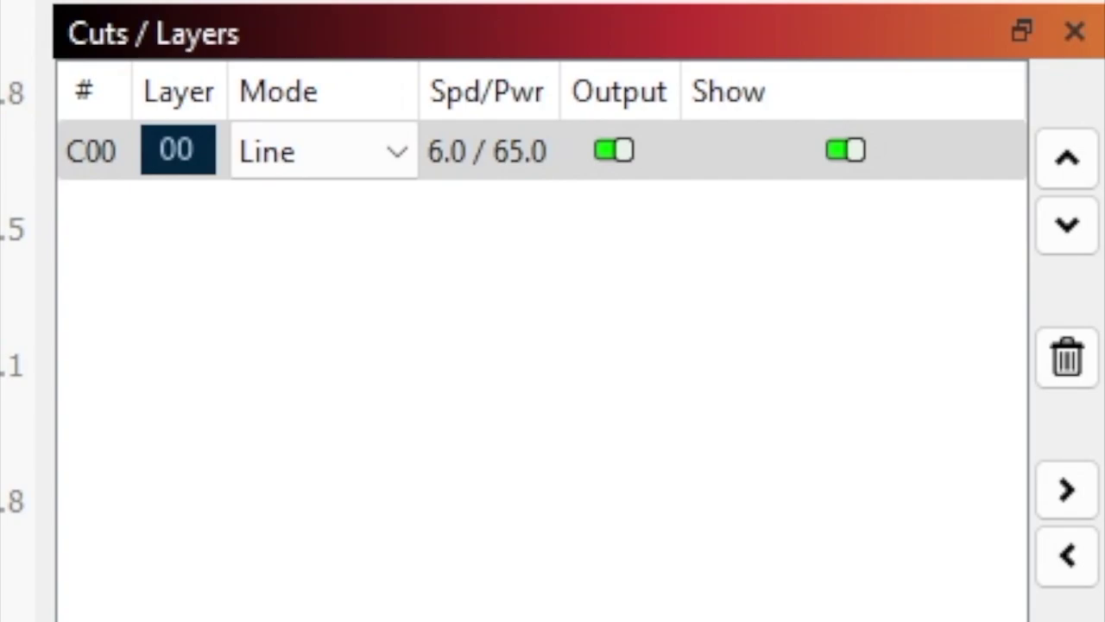
click(553, 572)
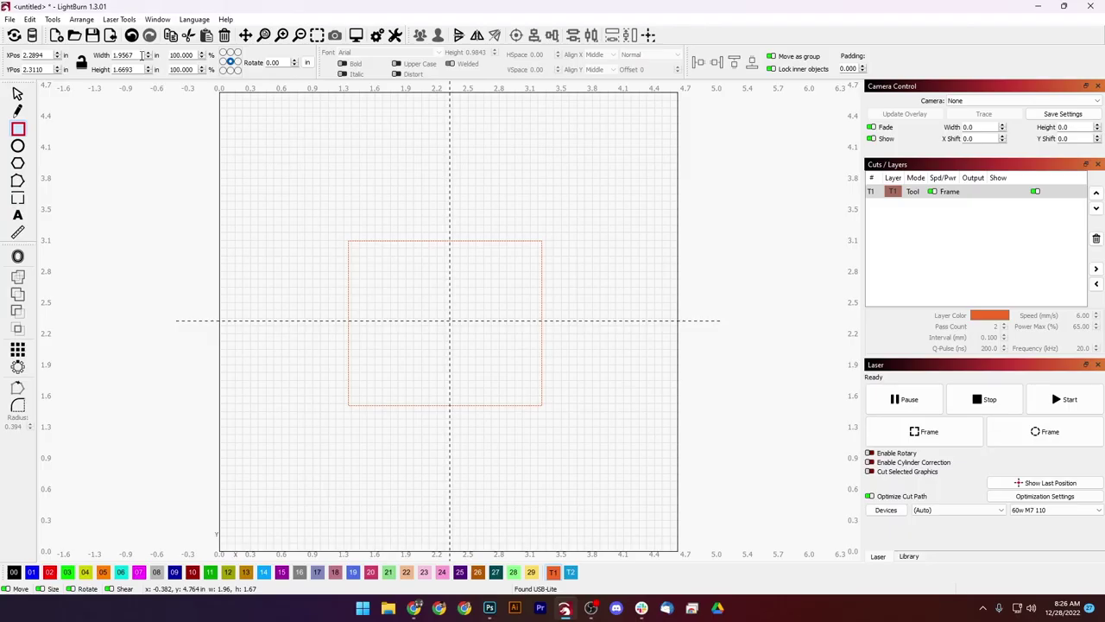
text(4)
key(Tab)
text(4)
key(Return)
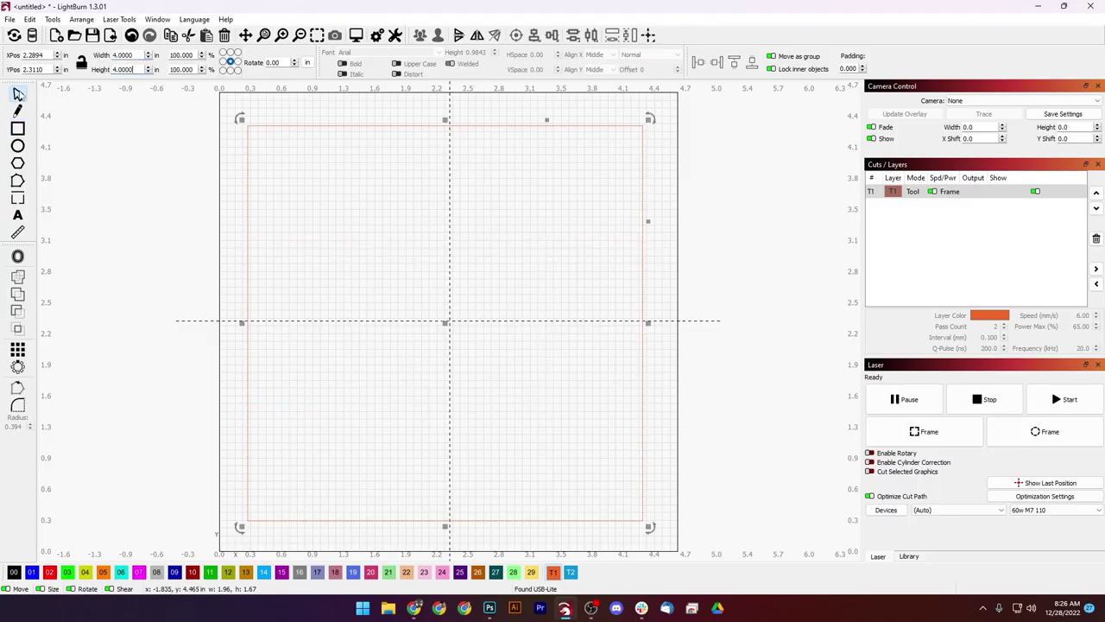
key(Escape)
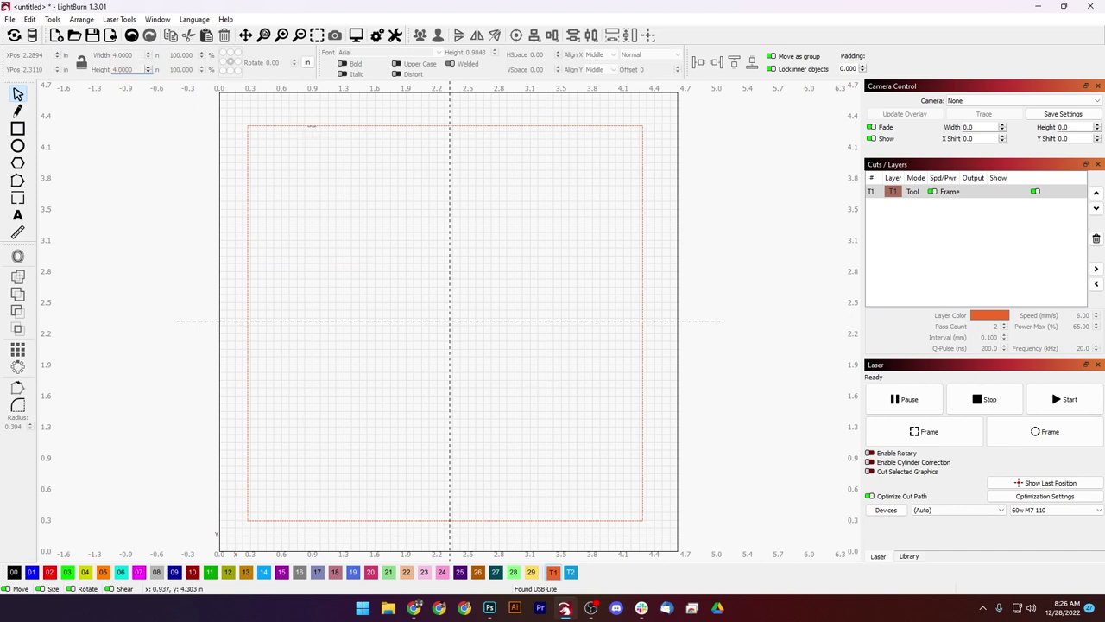
click(313, 127)
drag(313, 126, 317, 124)
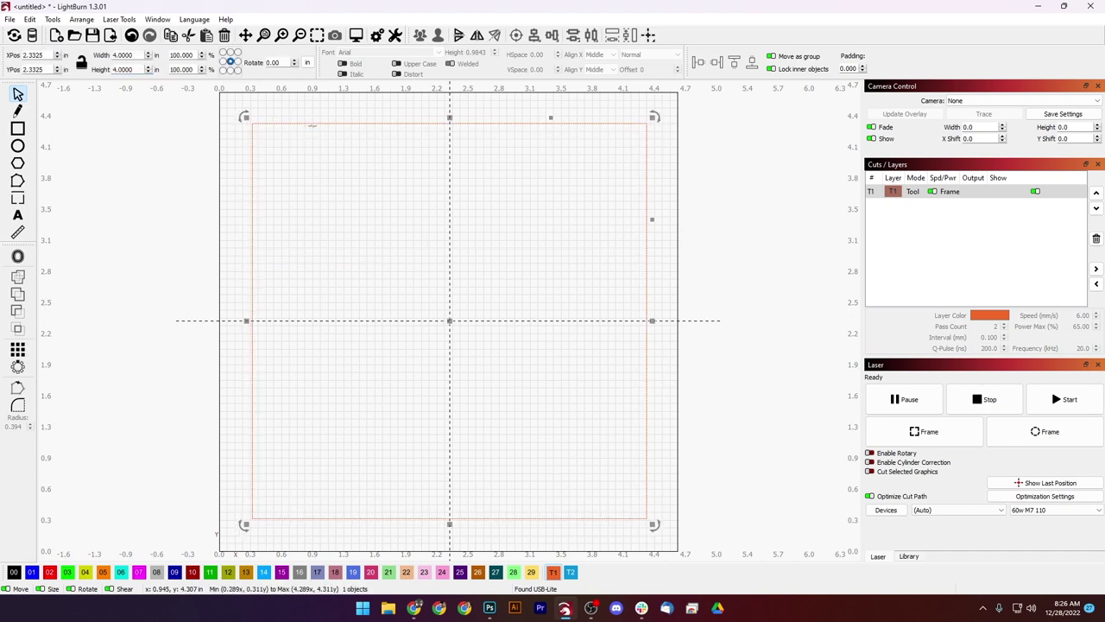
Shrink the cat image to 3.72 × 3.72 in and adjust the red frame around it
click(1064, 6)
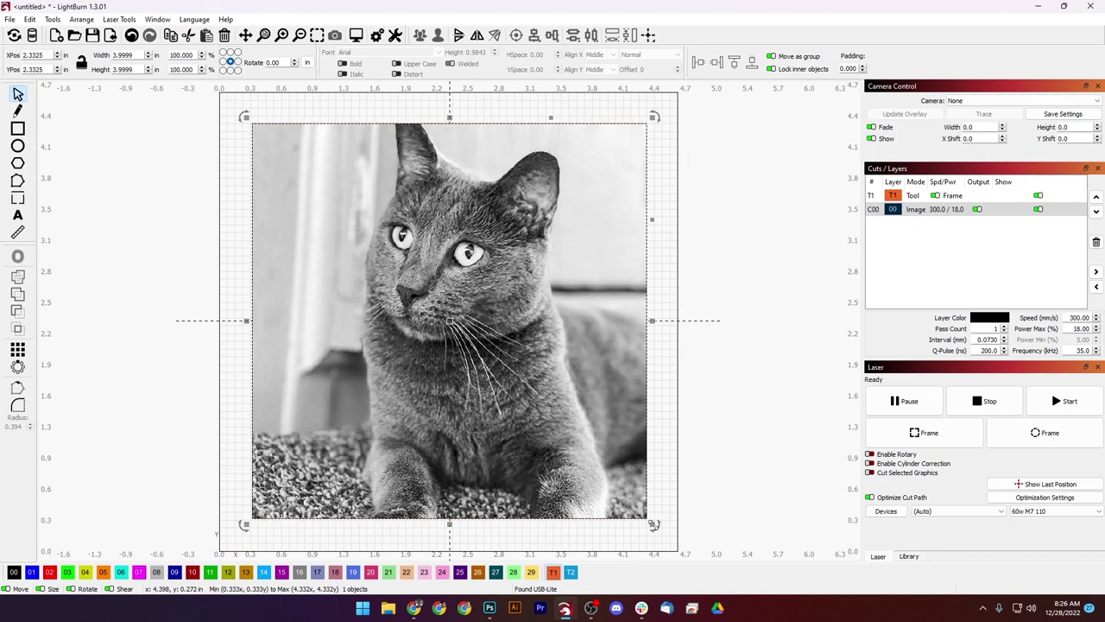
drag(652, 523, 636, 505)
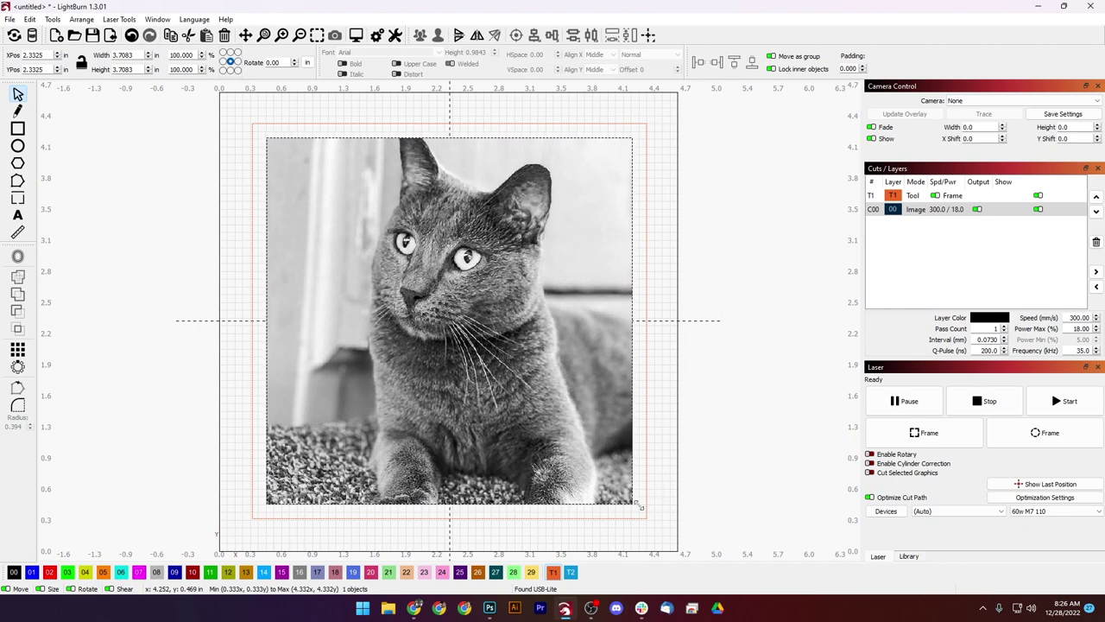
click(644, 518)
click(646, 519)
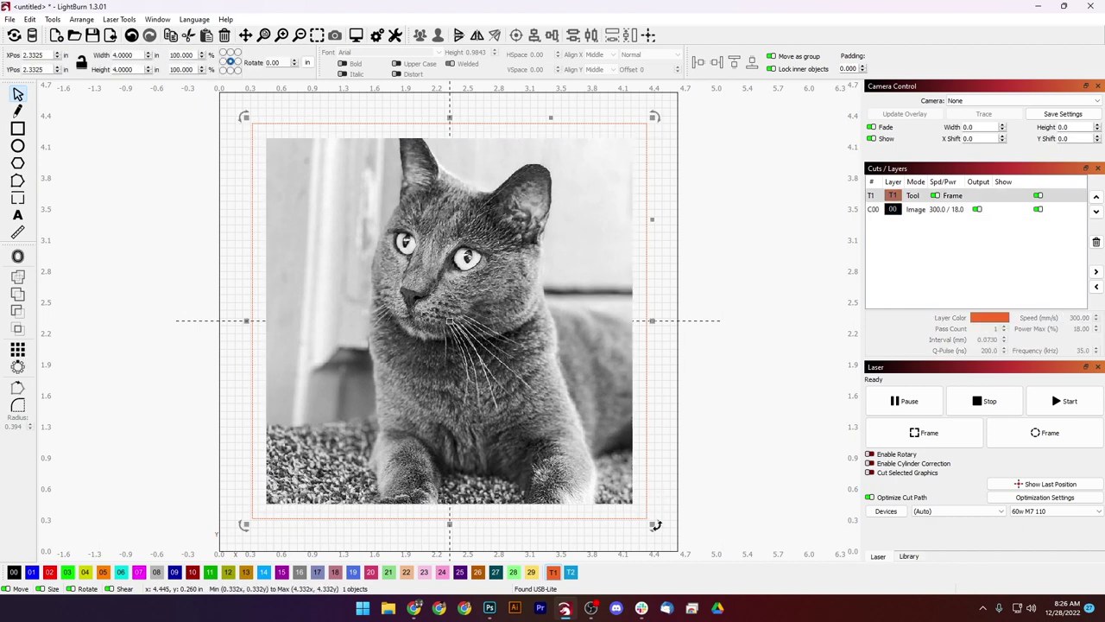
drag(652, 523, 642, 509)
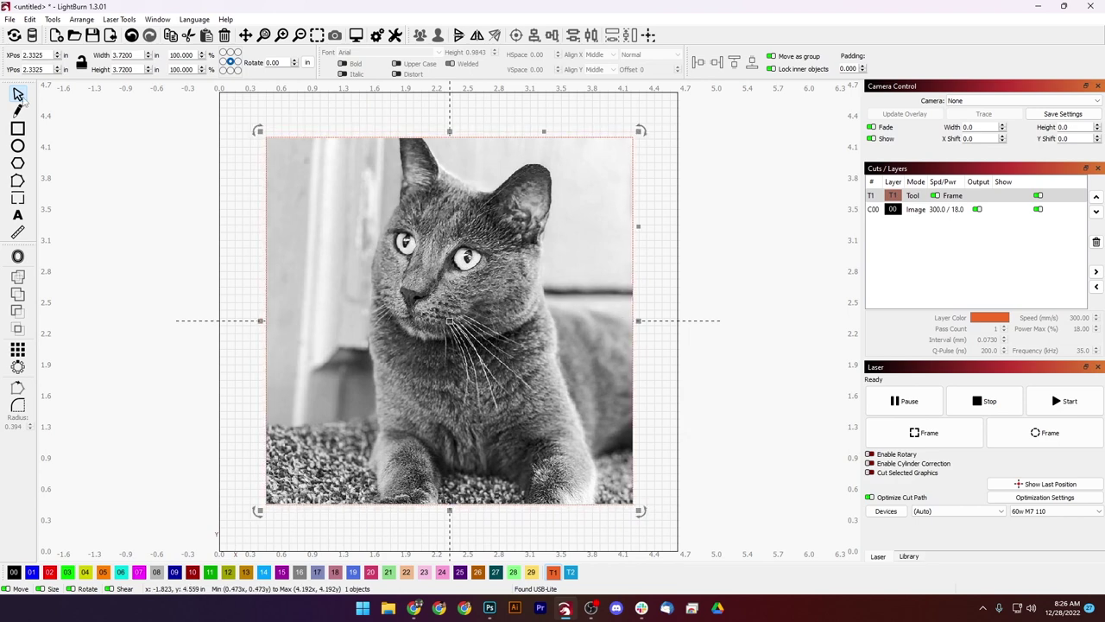
click(59, 139)
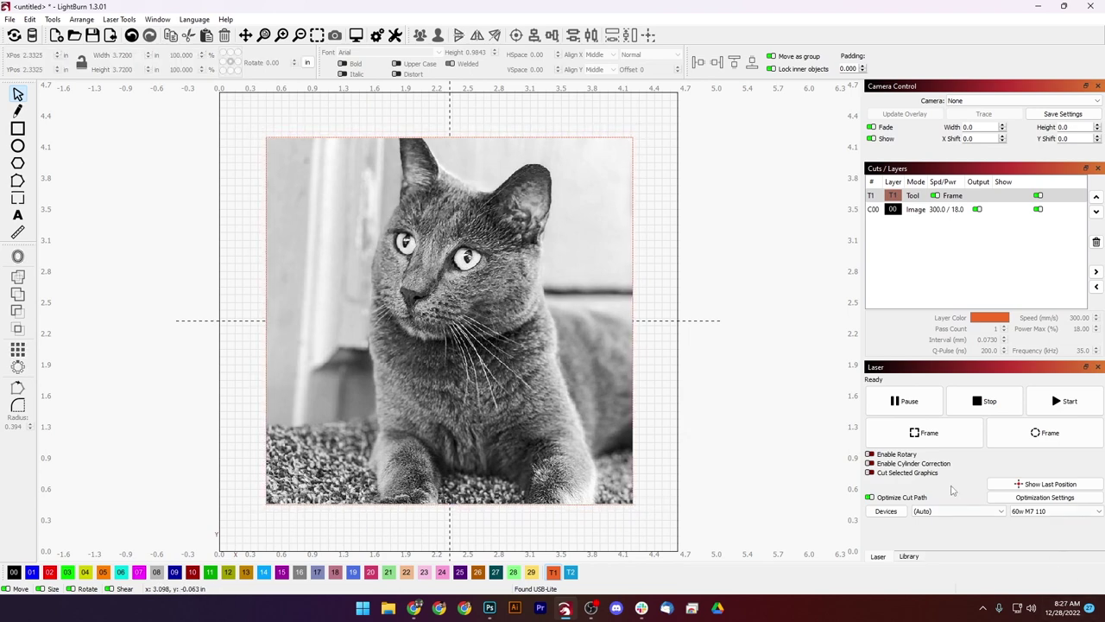
Run a framing pass on the laser, then reselect the cat image
click(931, 440)
click(668, 389)
click(482, 240)
Open Adjust Image for the cat photo, set Contrast to 6, and lower Brightness one step
right_click(488, 347)
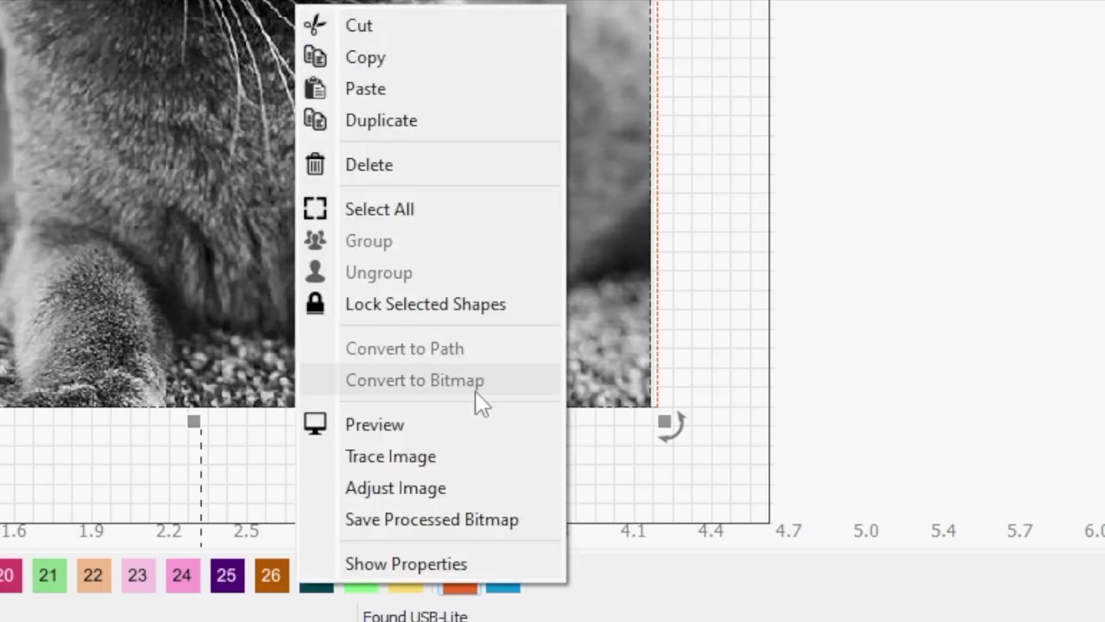
click(454, 490)
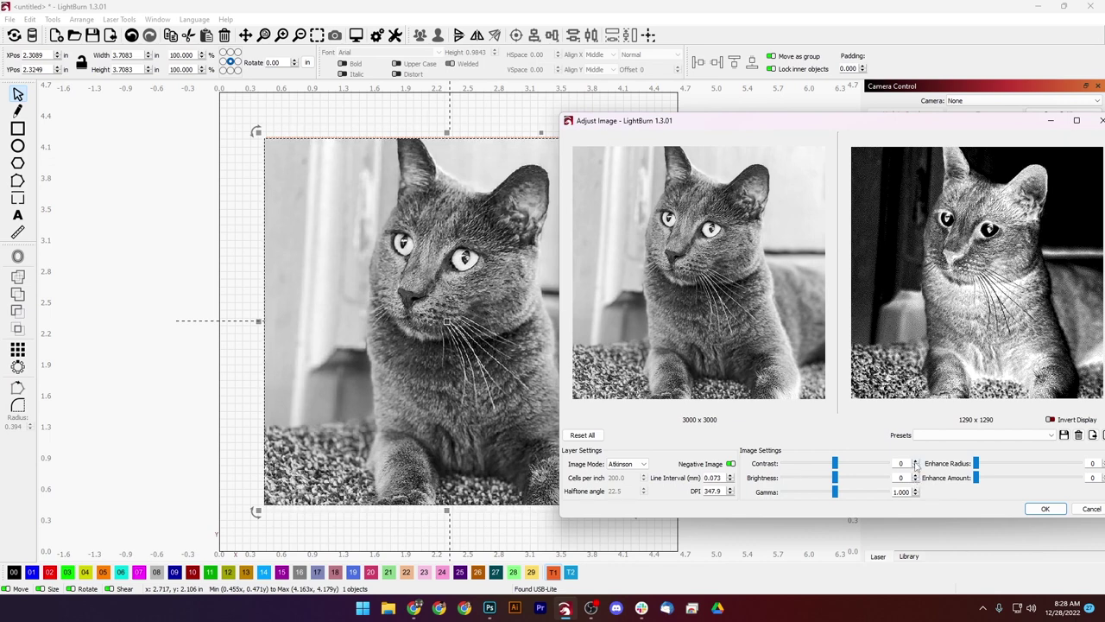
click(916, 463)
click(916, 463)
click(916, 463)
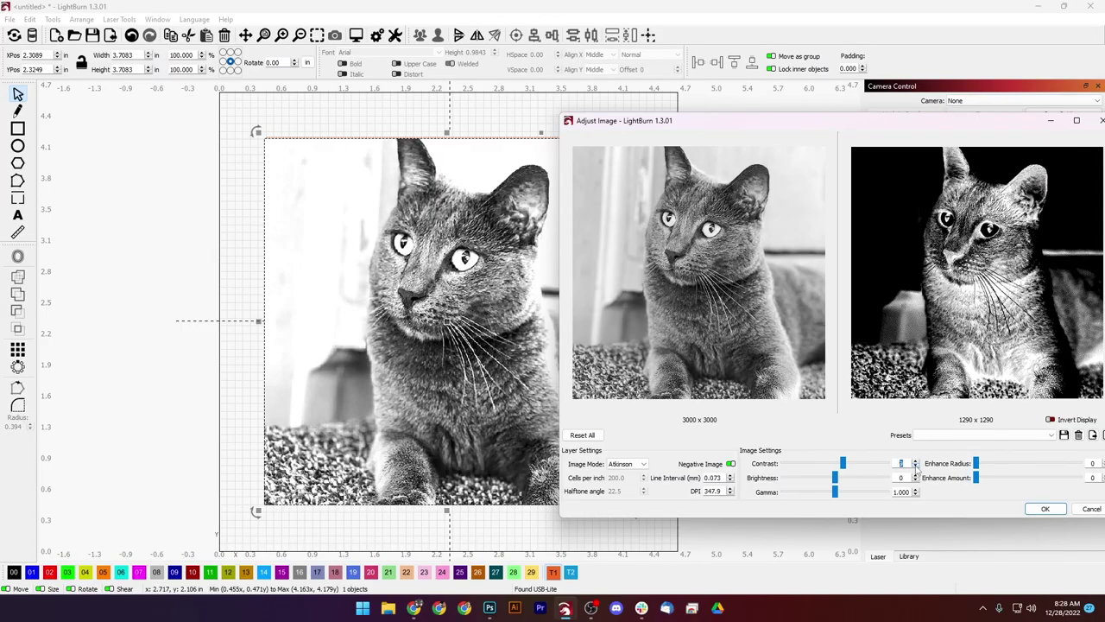
click(915, 467)
click(915, 467)
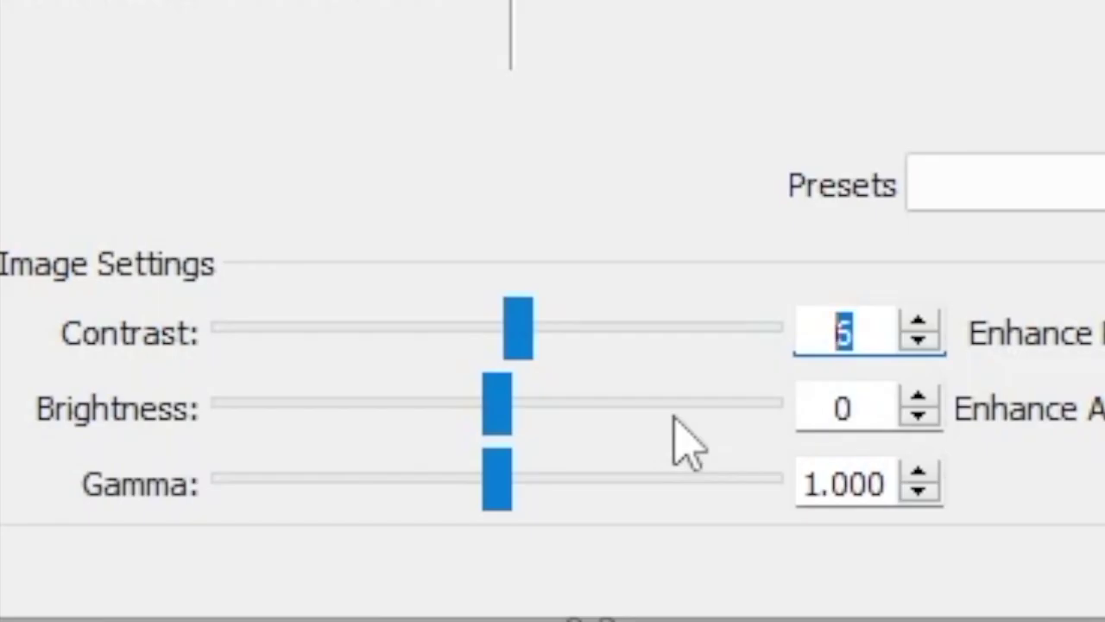
click(919, 418)
Lower Brightness to -4 and Gamma to 0.800, then apply the adjustments with OK
click(918, 418)
click(919, 418)
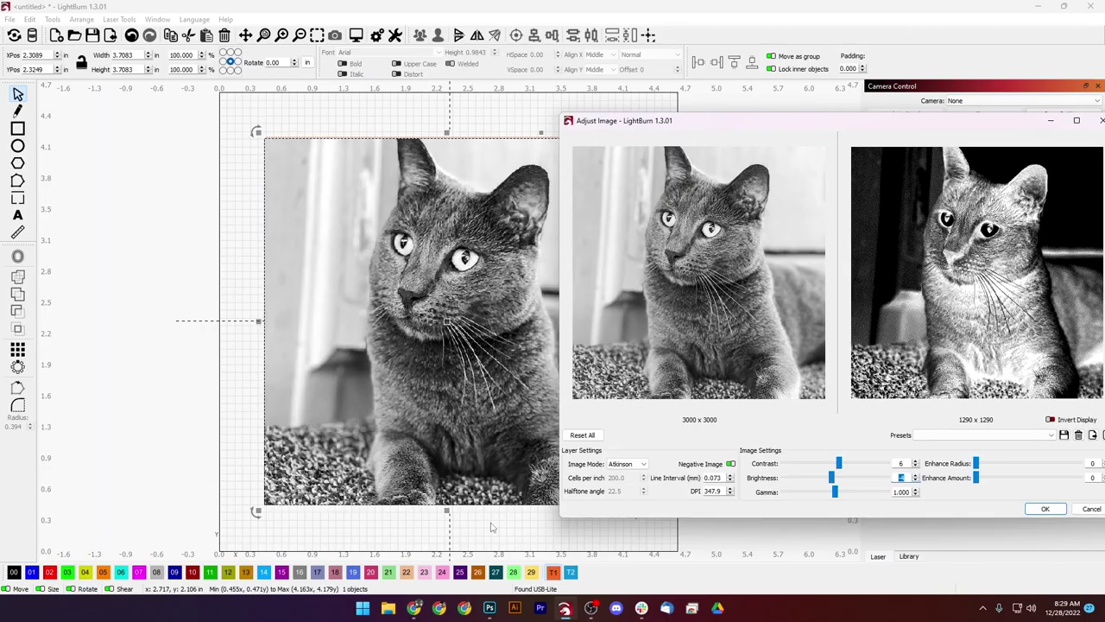
click(915, 494)
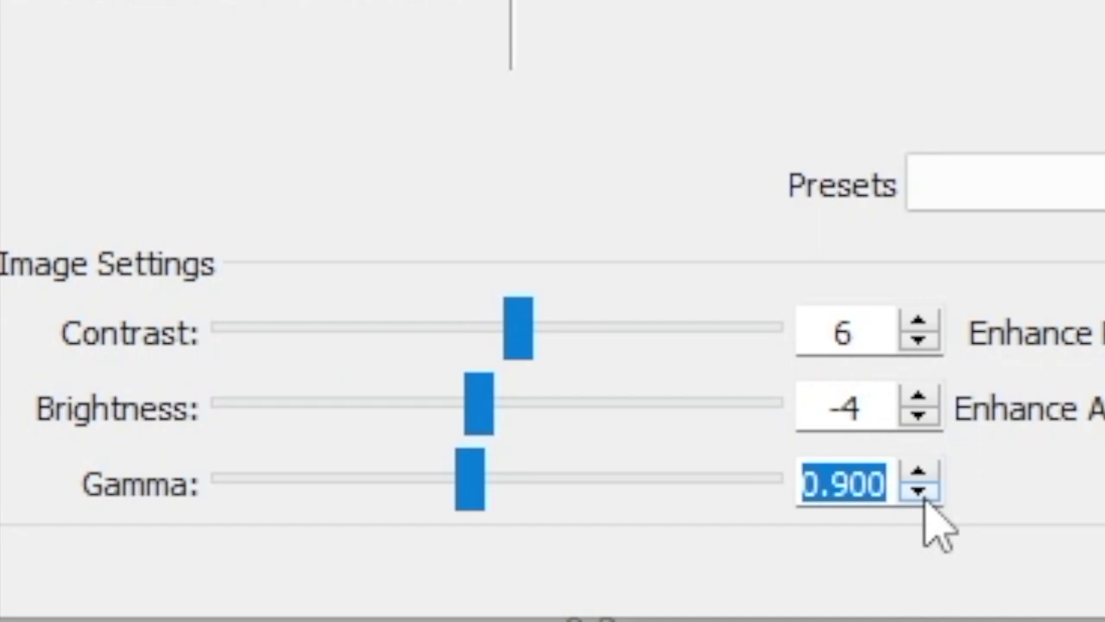
click(919, 491)
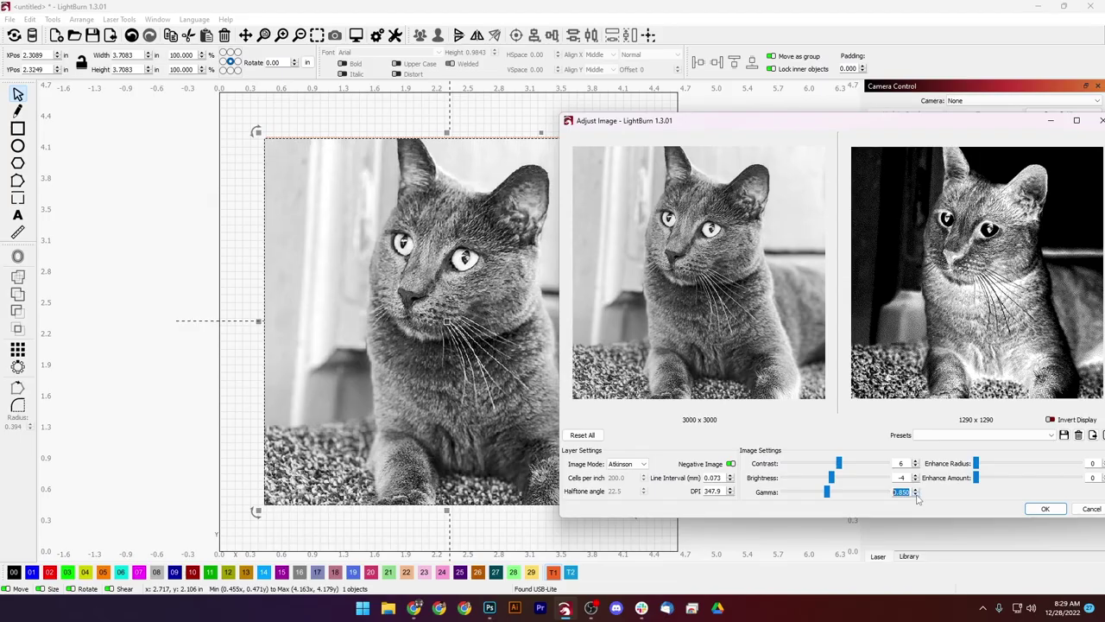
click(921, 493)
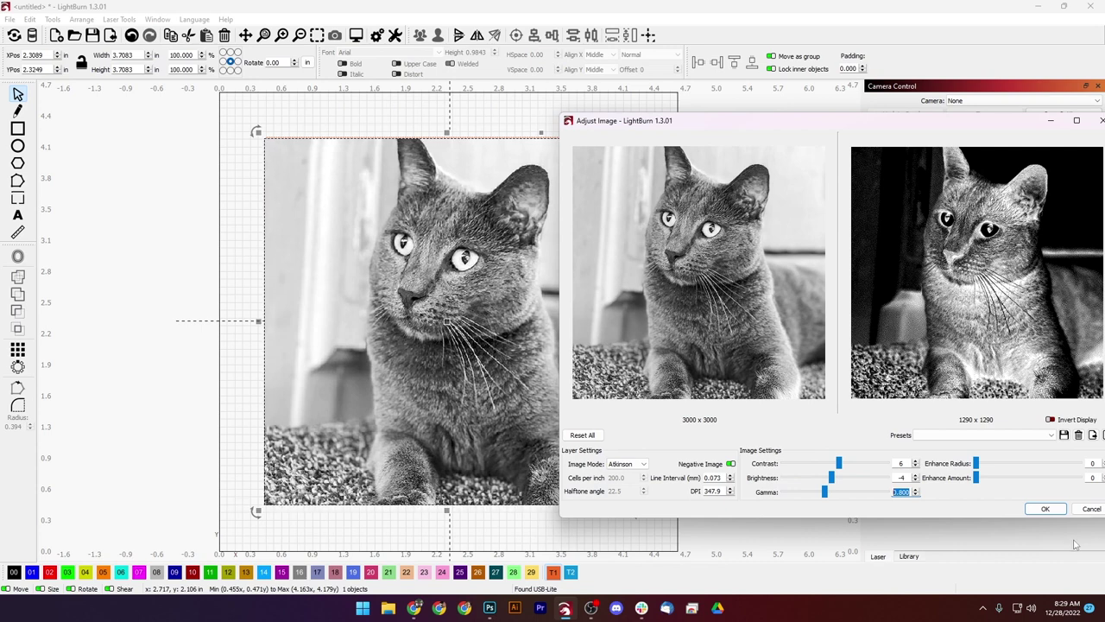
click(1045, 509)
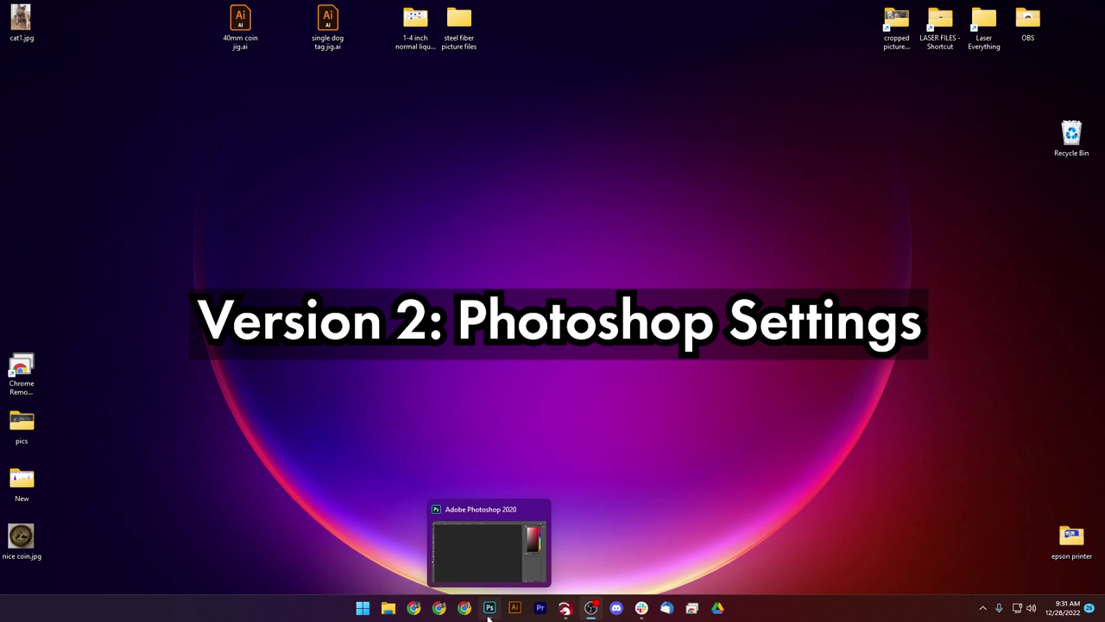
Bring the empty Photoshop window to the front from the taskbar
click(489, 610)
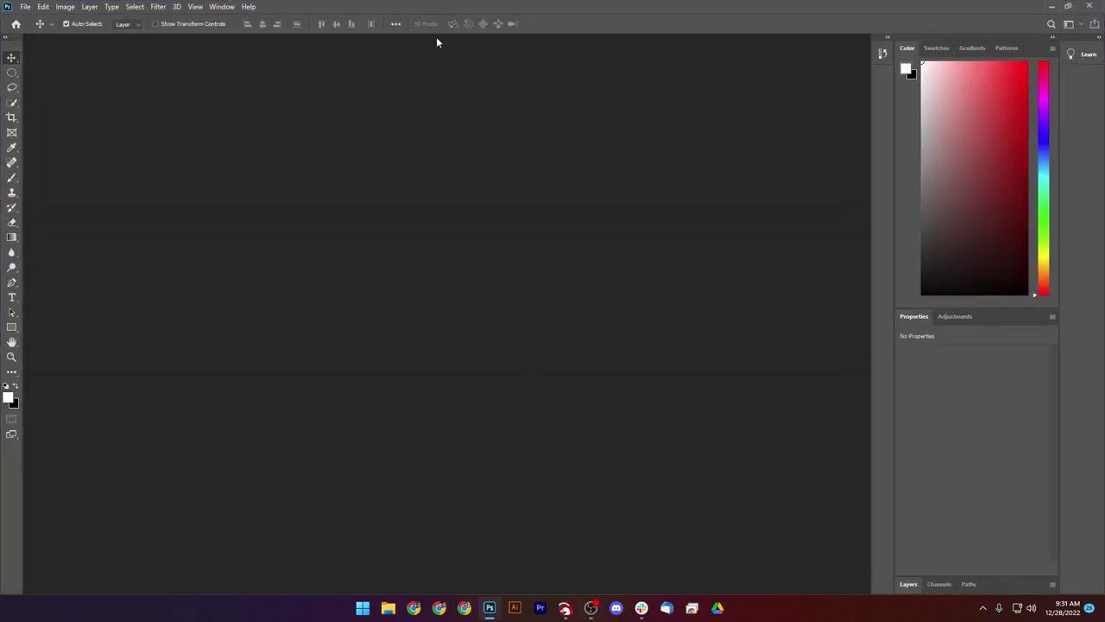
Open cat1.jpg in Photoshop and crop it to a 4 in x 4 in square
key(super+Down)
drag(22, 16, 859, 320)
key(super+Up)
click(10, 118)
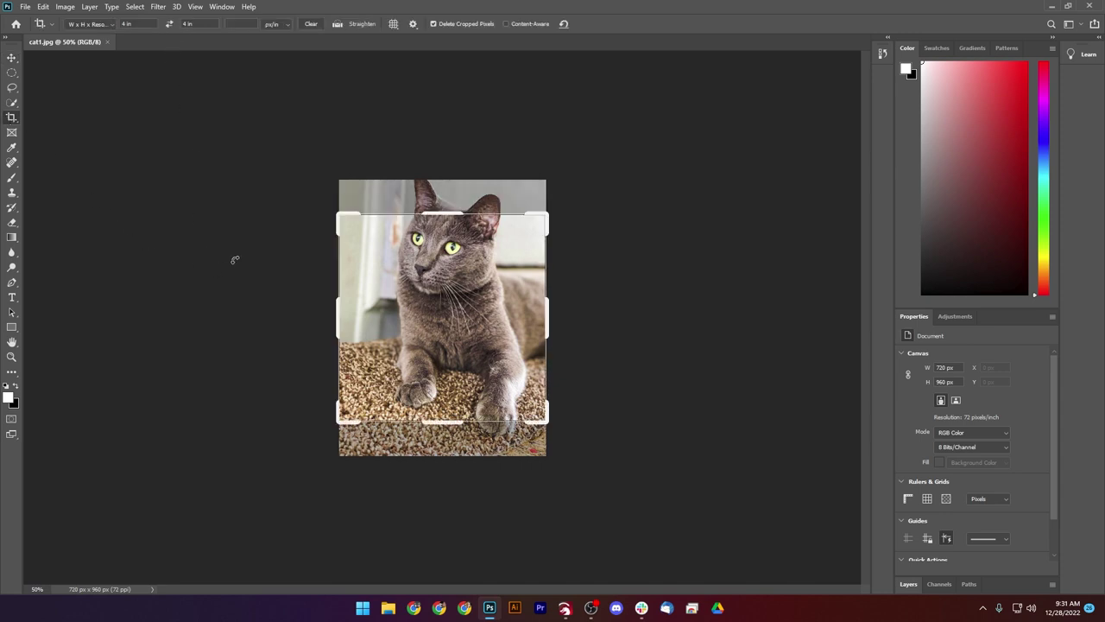
key(Return)
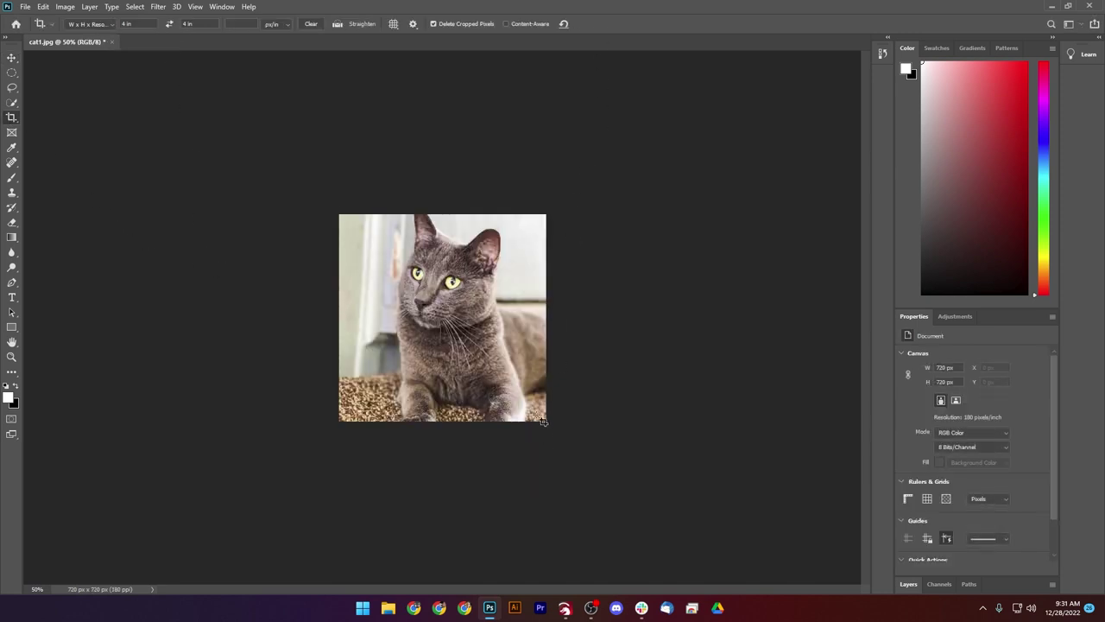
key(ctrl+plus)
In Camera Raw, set Temperature +3, Exposure −0.35, Shadows −9, Whites −6, Blacks +8
click(158, 7)
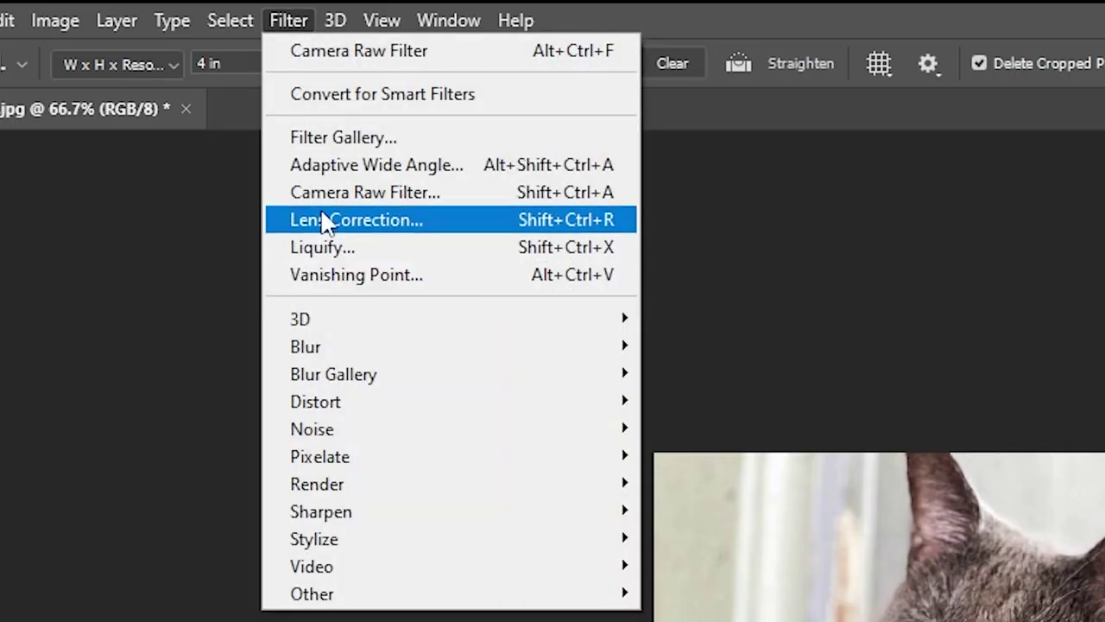
click(174, 76)
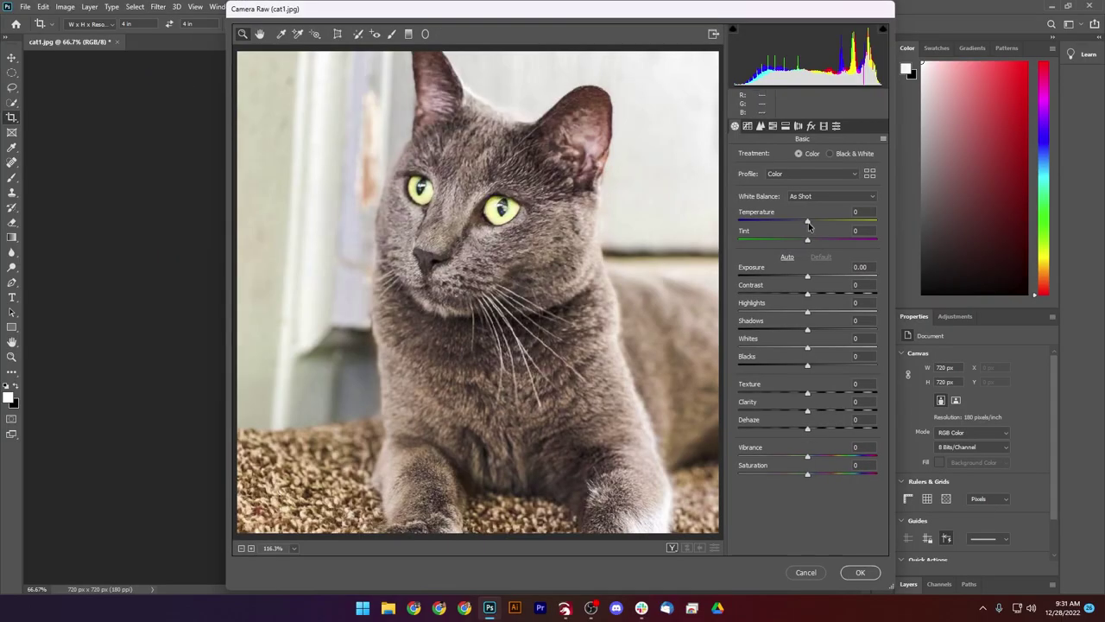
drag(808, 223, 780, 239)
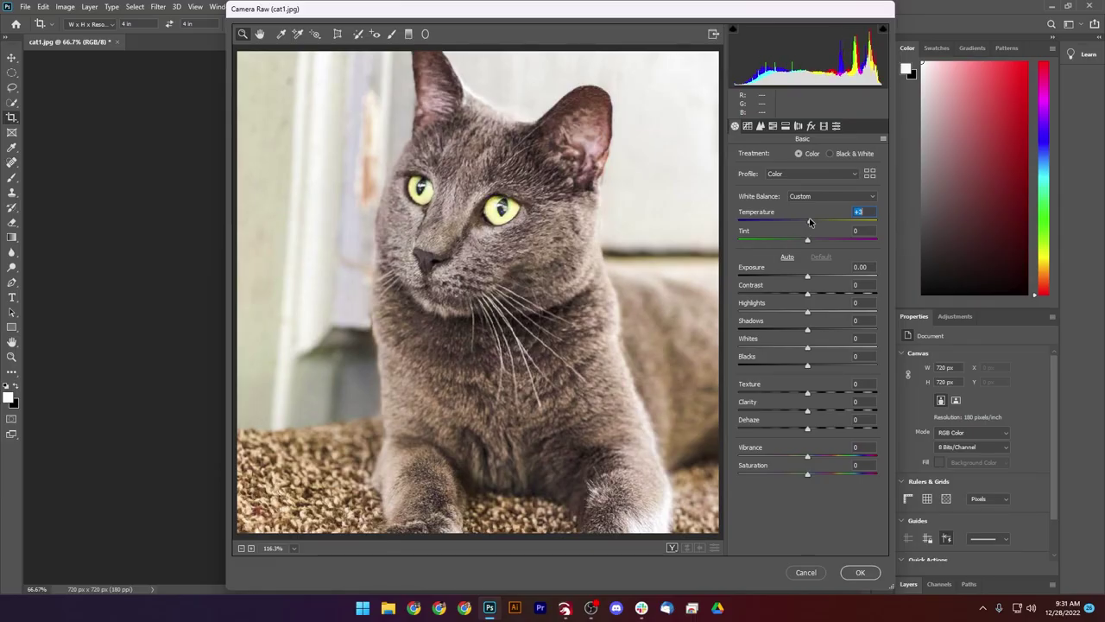
drag(808, 277, 805, 278)
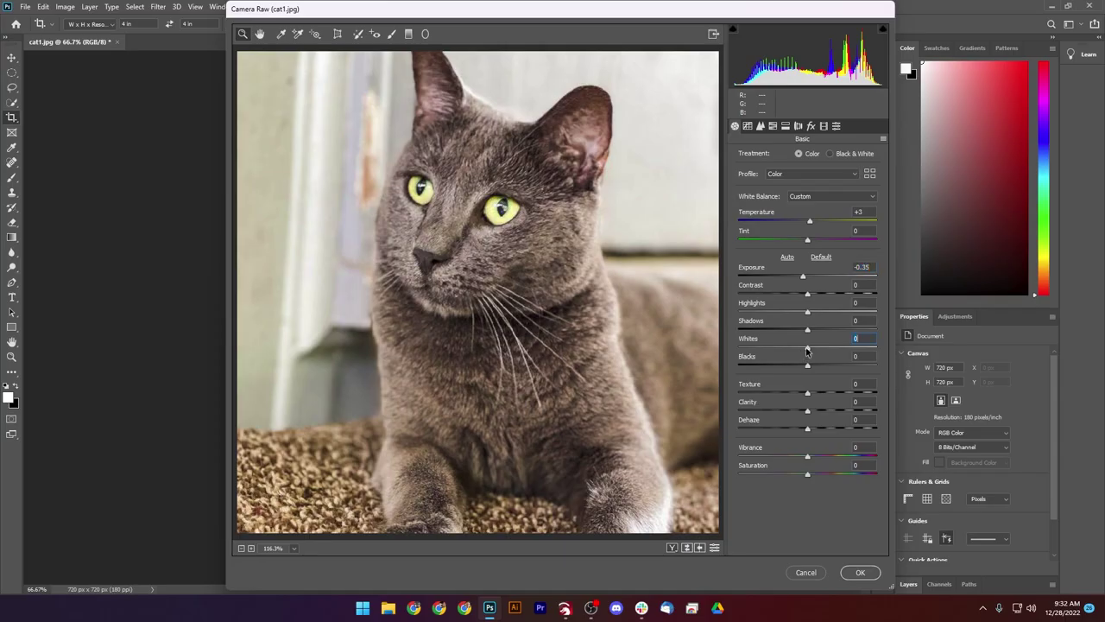
drag(808, 352, 804, 352)
drag(808, 364, 808, 366)
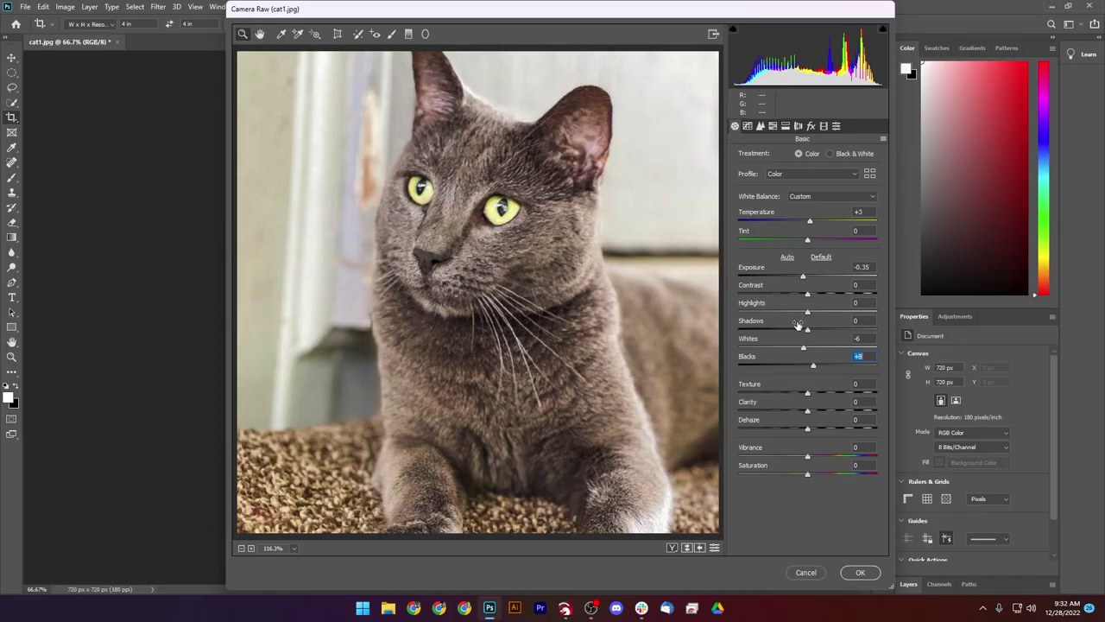
drag(808, 333, 803, 332)
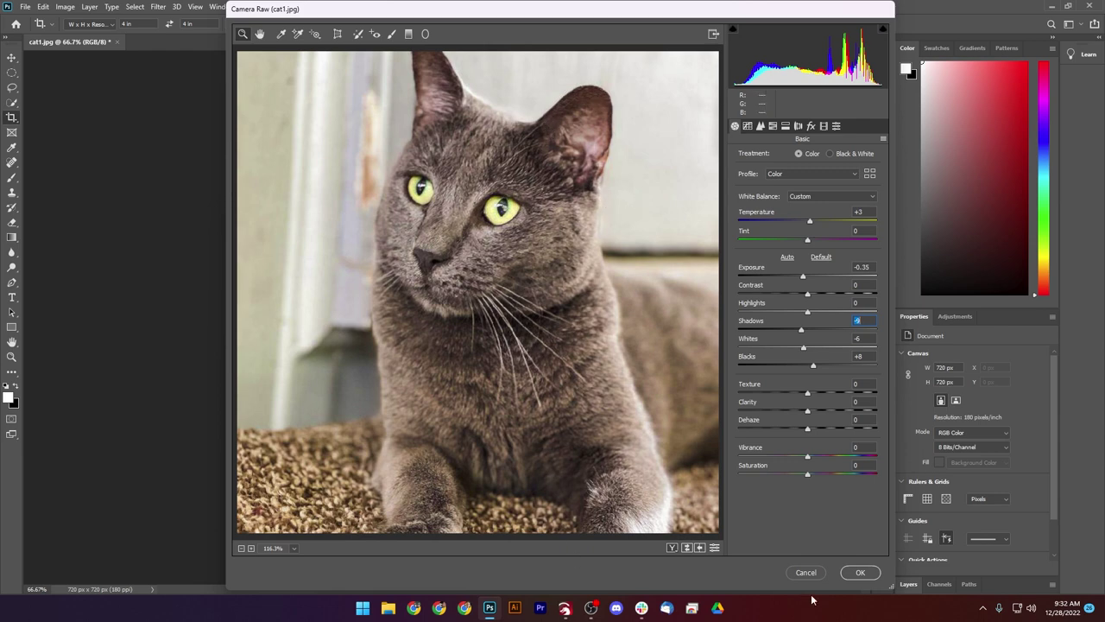
click(868, 572)
Save cat1.jpg as a JPEG and close the document
key(ctrl+s)
click(629, 152)
key(ctrl+w)
In LightBurn, draw a 4 x 4 in rectangle centred on the workspace
key(super+d)
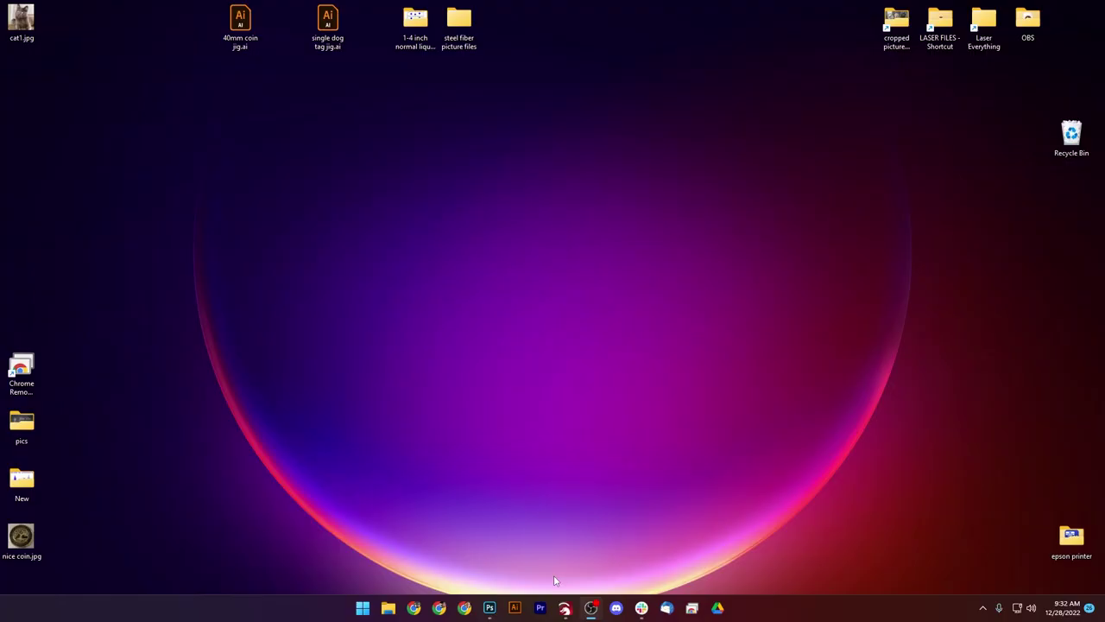
click(564, 610)
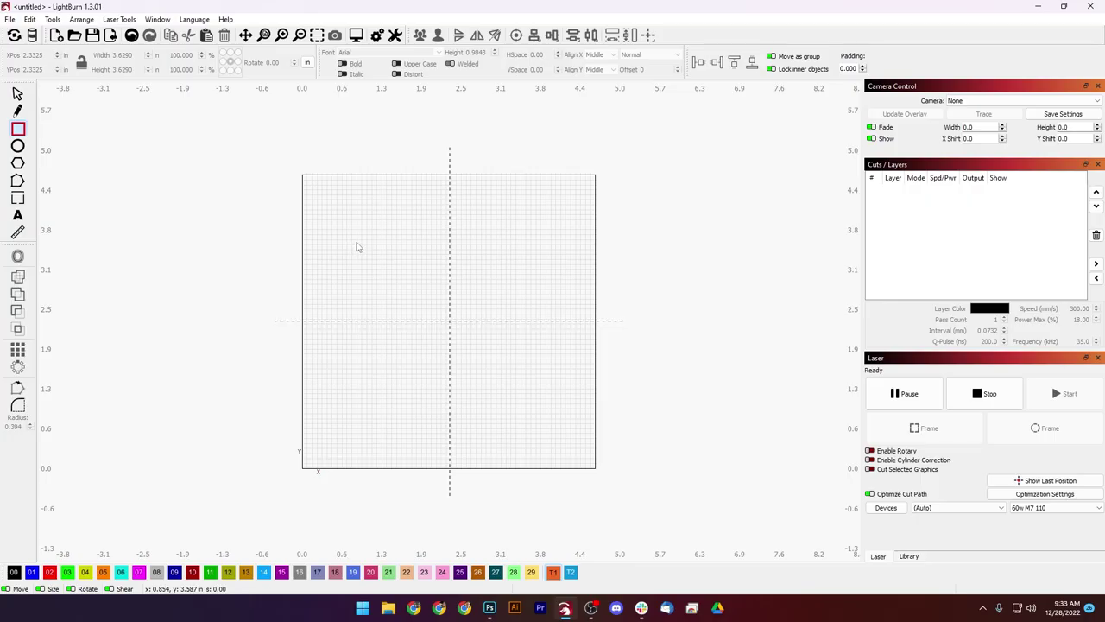
mouse_move(357, 243)
mouse_down()
mouse_move(469, 383)
mouse_move(535, 415)
mouse_up()
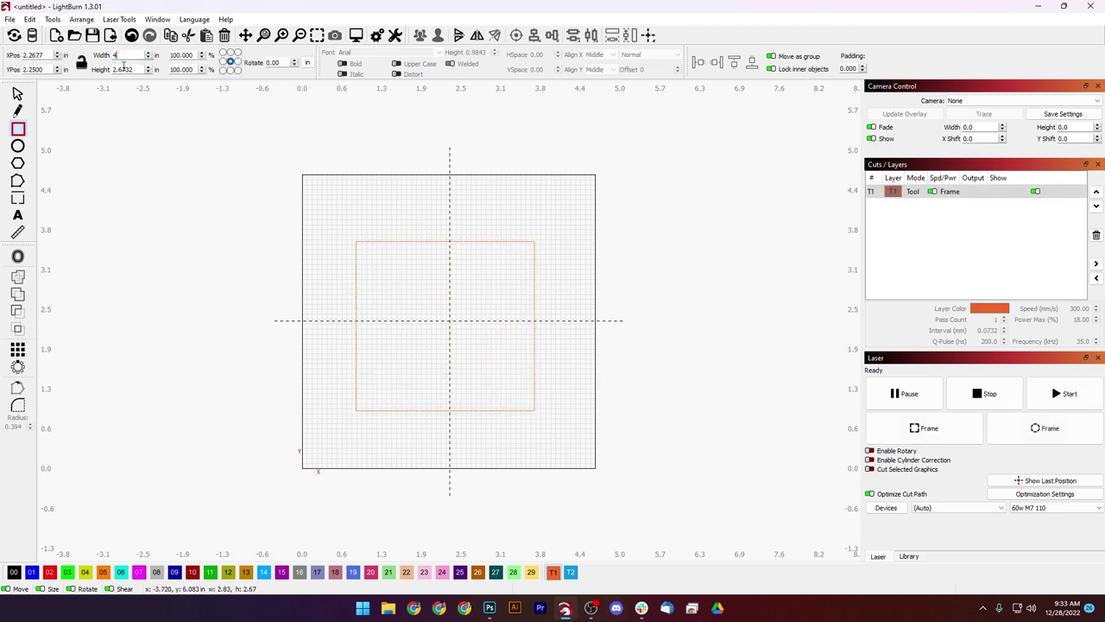
key(Tab)
text(4)
key(Return)
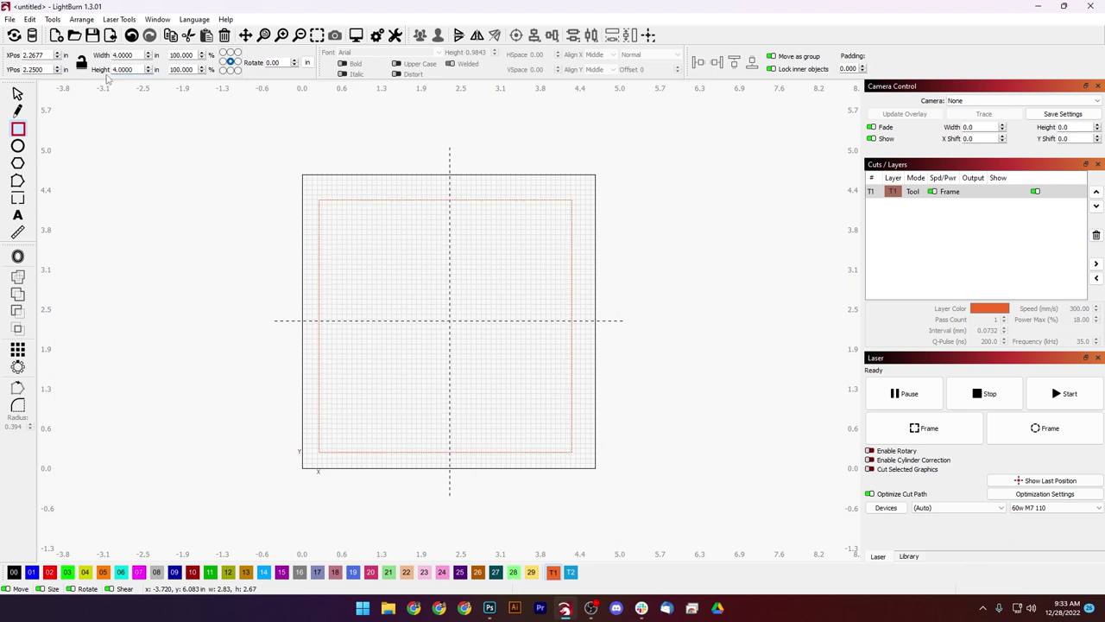
key(Escape)
click(336, 202)
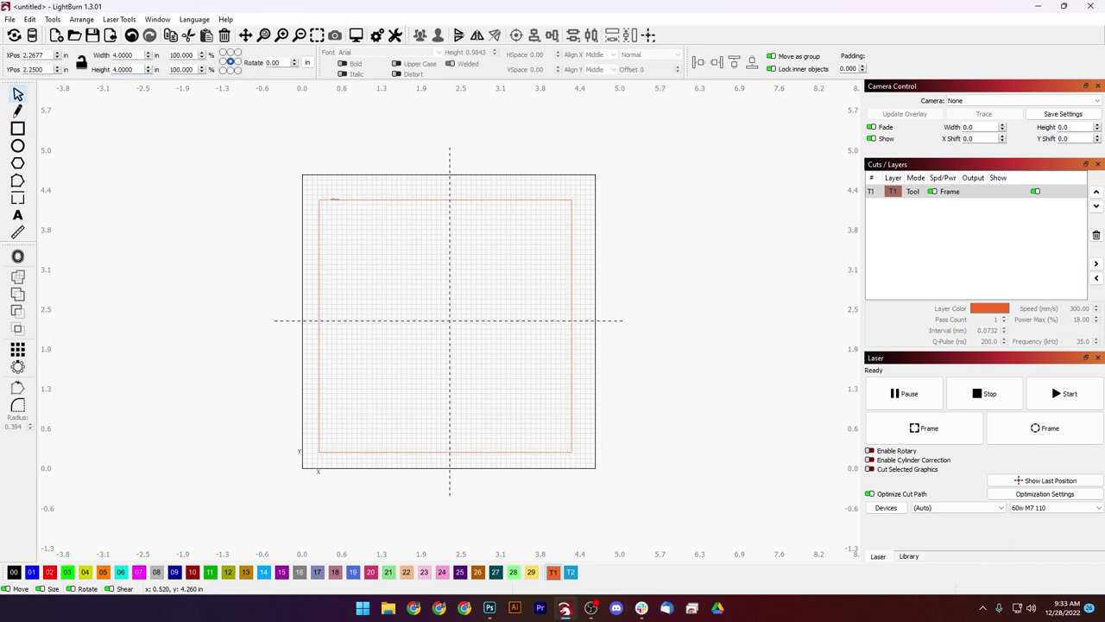
drag(330, 198, 335, 192)
click(605, 291)
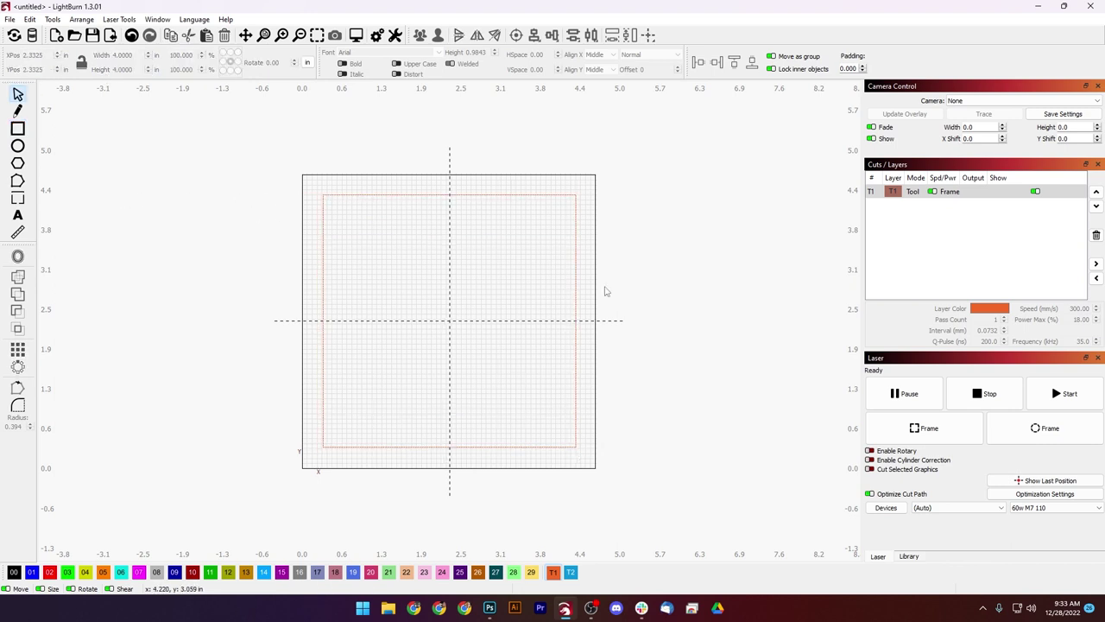
Import cat1.jpg, centre it in the frame, and shrink it to about 3.54 in square
click(1064, 7)
drag(21, 17, 329, 349)
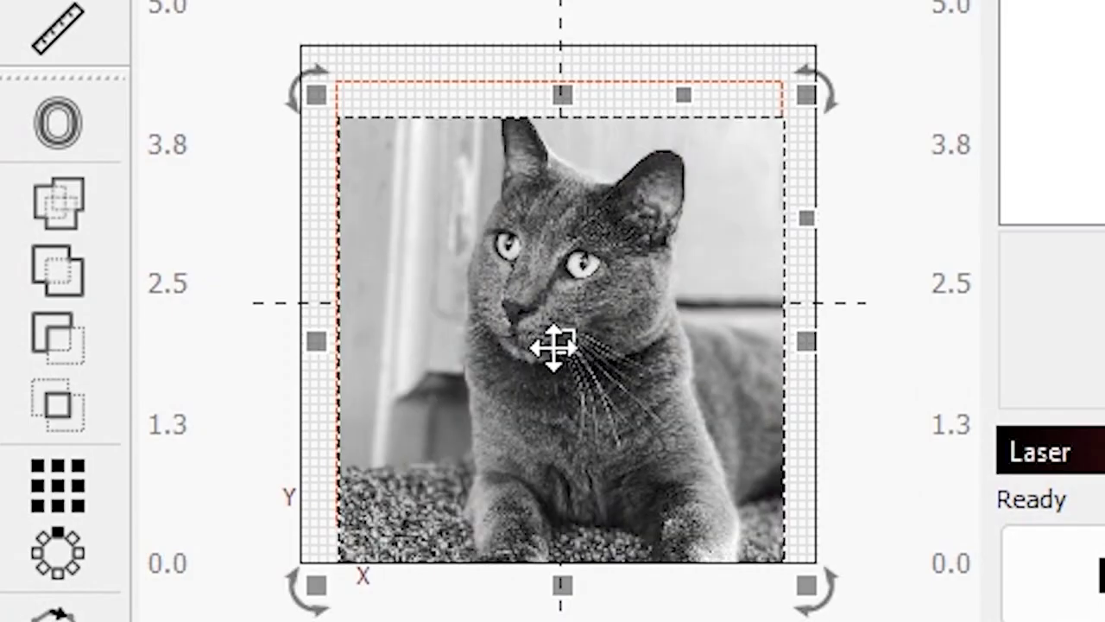
key(super+Up)
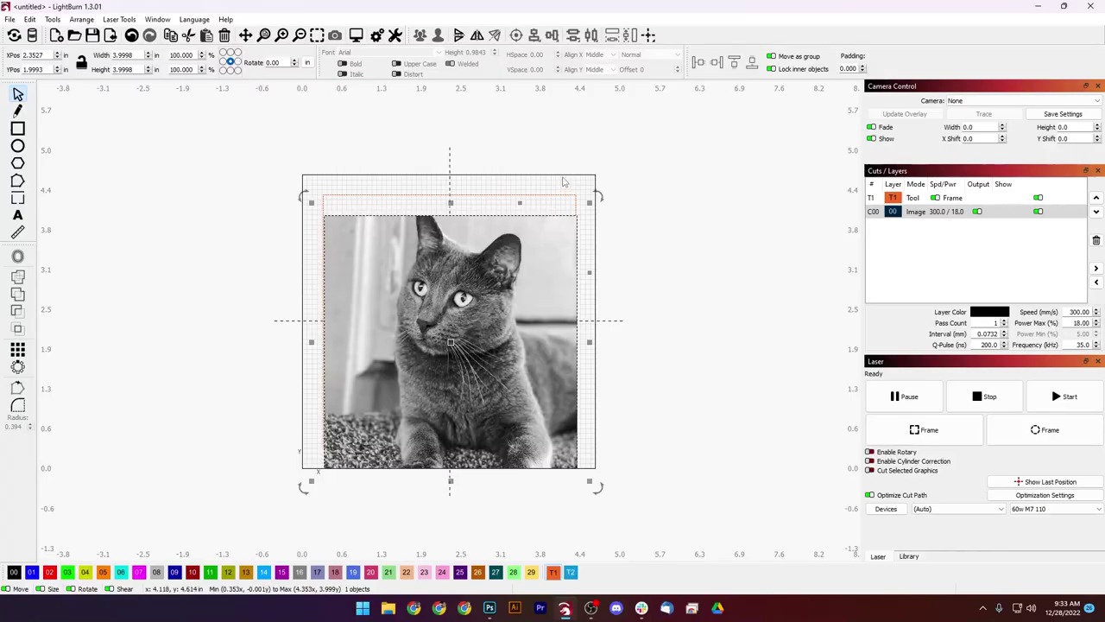
key(c)
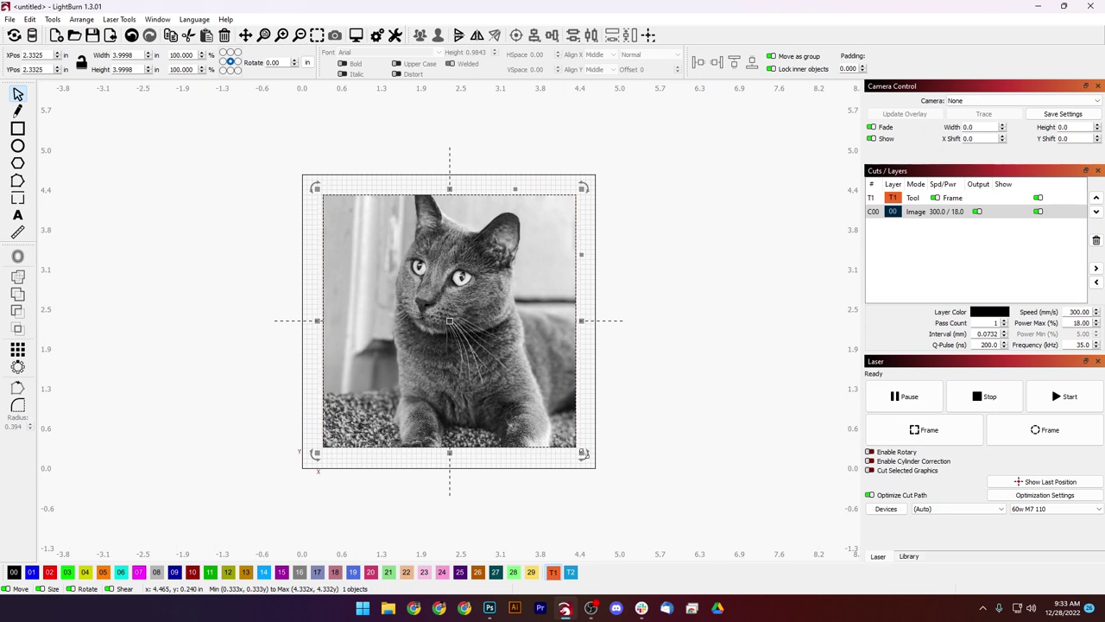
mouse_move(584, 452)
mouse_down()
mouse_move(569, 439)
mouse_move(576, 446)
mouse_up()
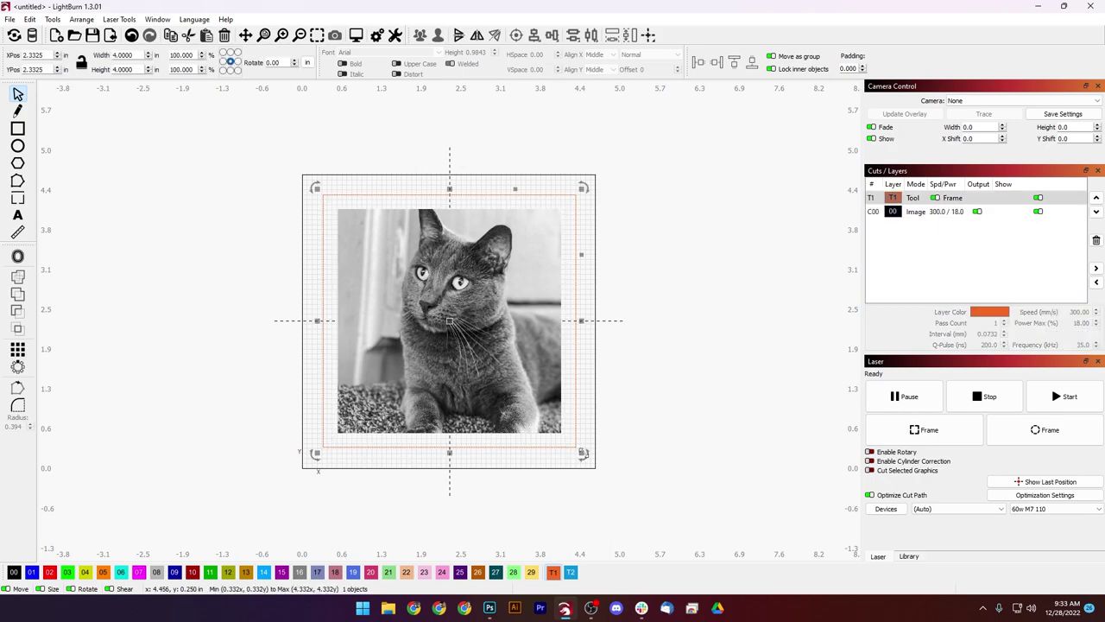
drag(584, 452, 570, 438)
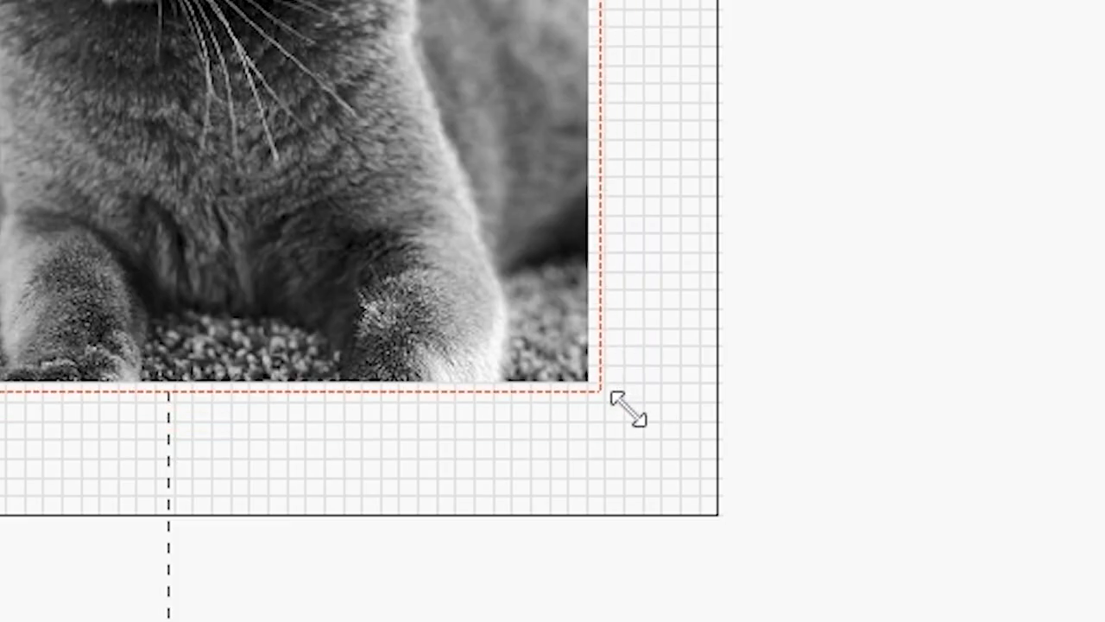
drag(624, 404, 622, 402)
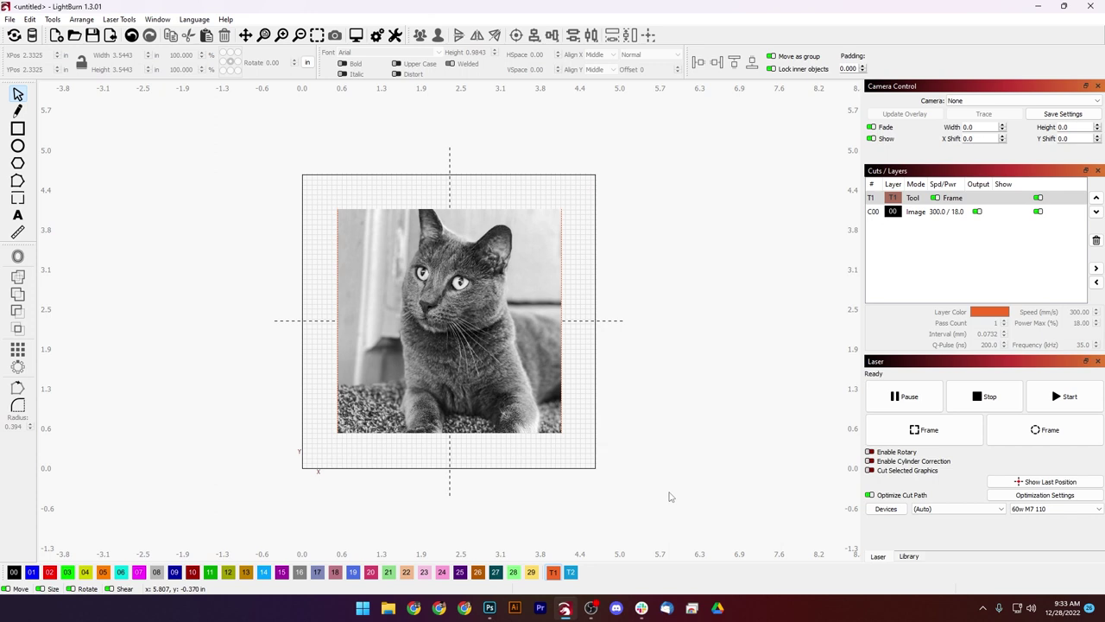